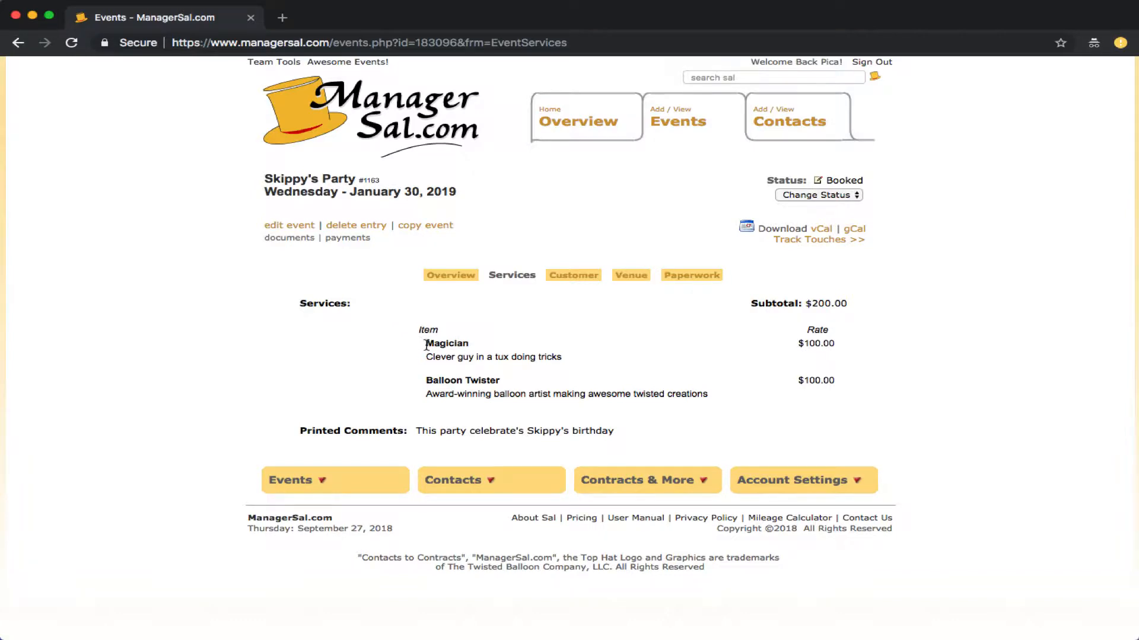
Step: Review the Magician and Balloon Twister services ($100 each) and open the Account Settings menu
drag(426, 346, 475, 348)
drag(424, 381, 500, 379)
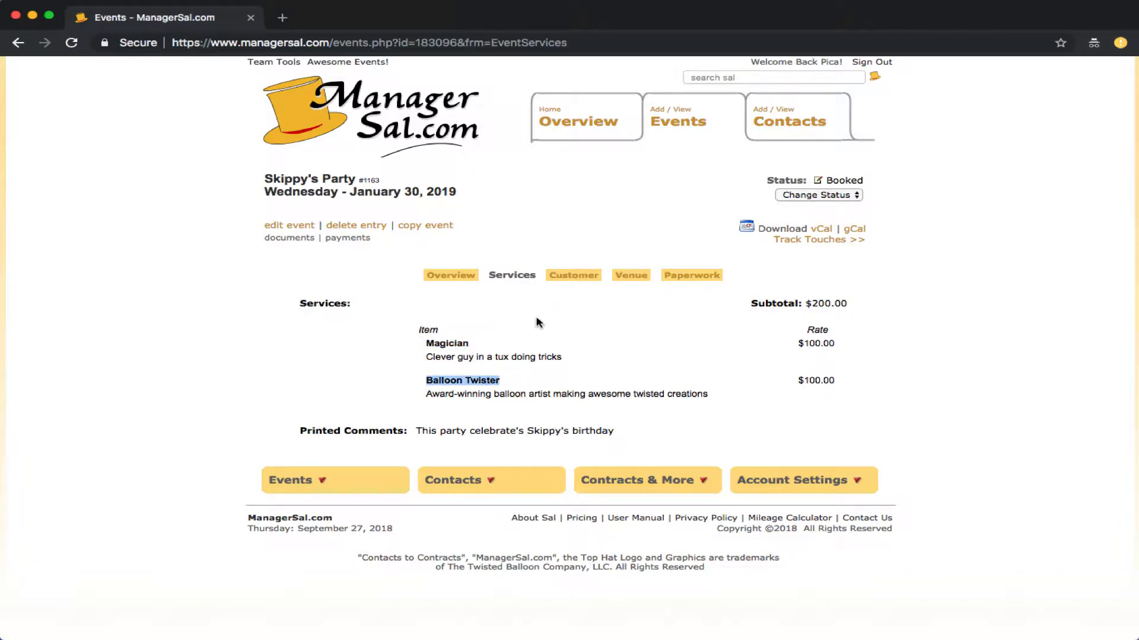
click(533, 341)
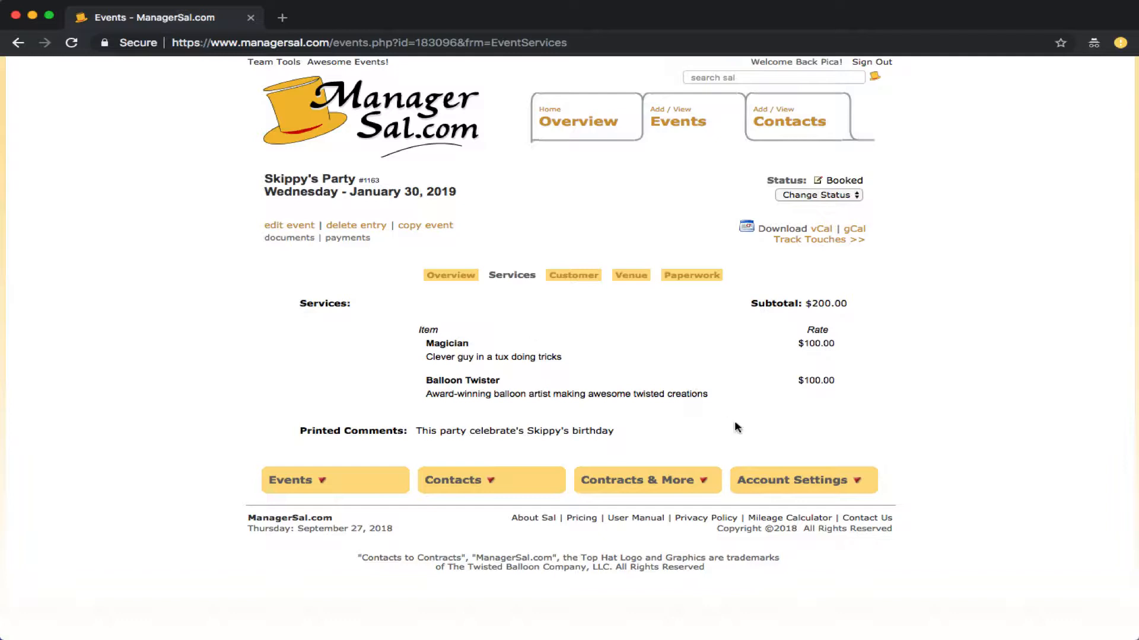
click(802, 487)
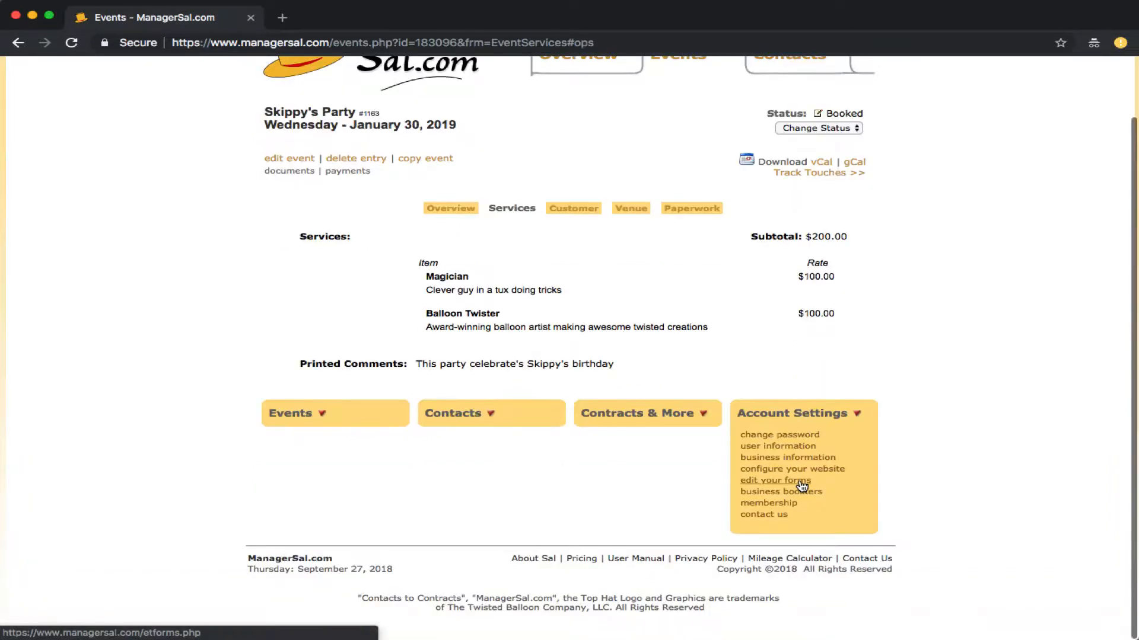
Step: Enable Activate Subcontractors in UserInfo, confirm with the account password, save, and return to Overview
click(748, 448)
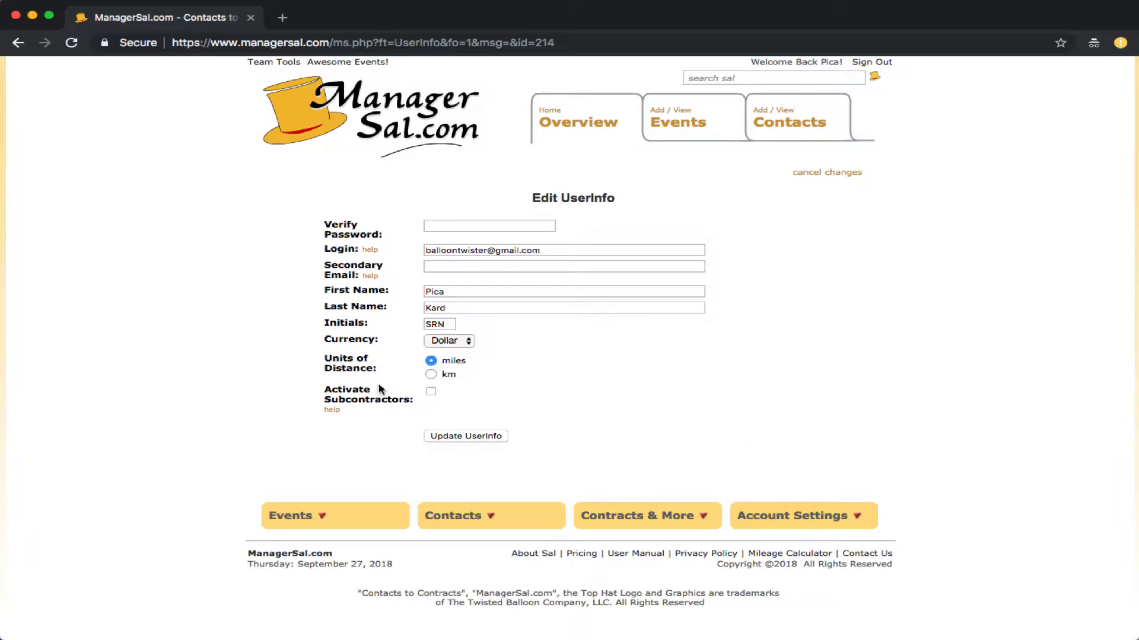
drag(324, 390, 411, 402)
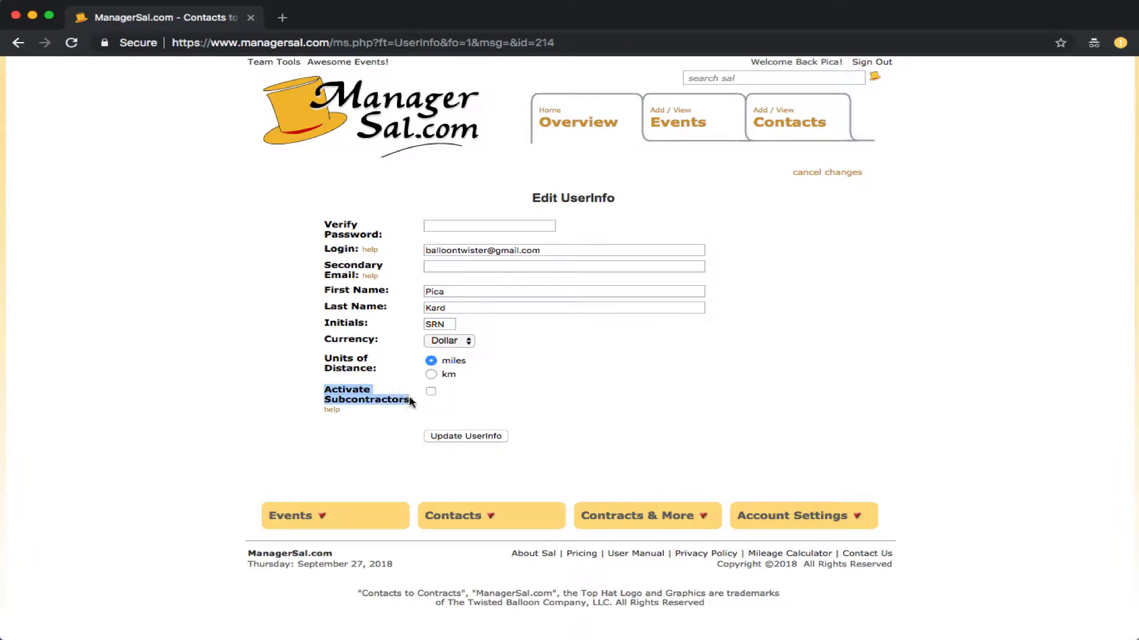
click(444, 403)
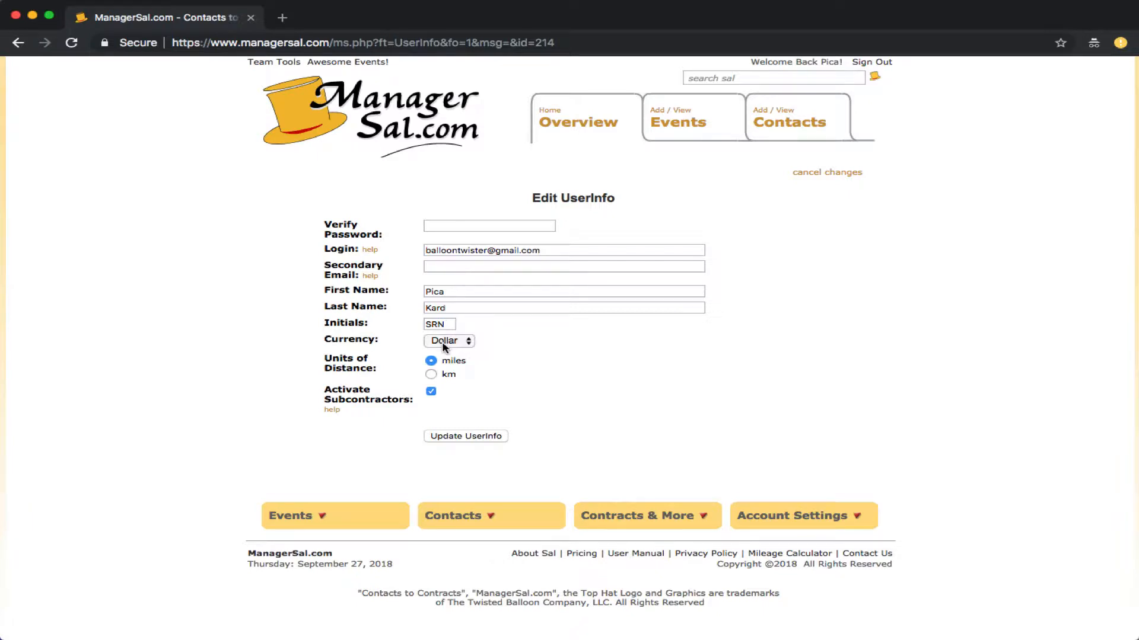
click(535, 226)
key(super+v)
click(449, 437)
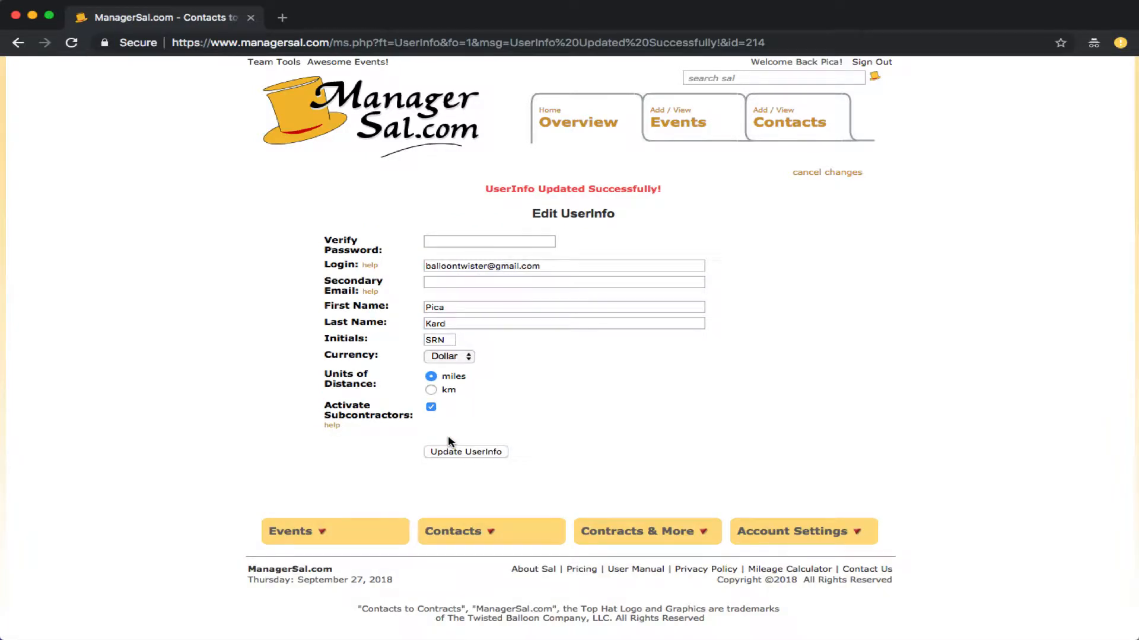
click(419, 111)
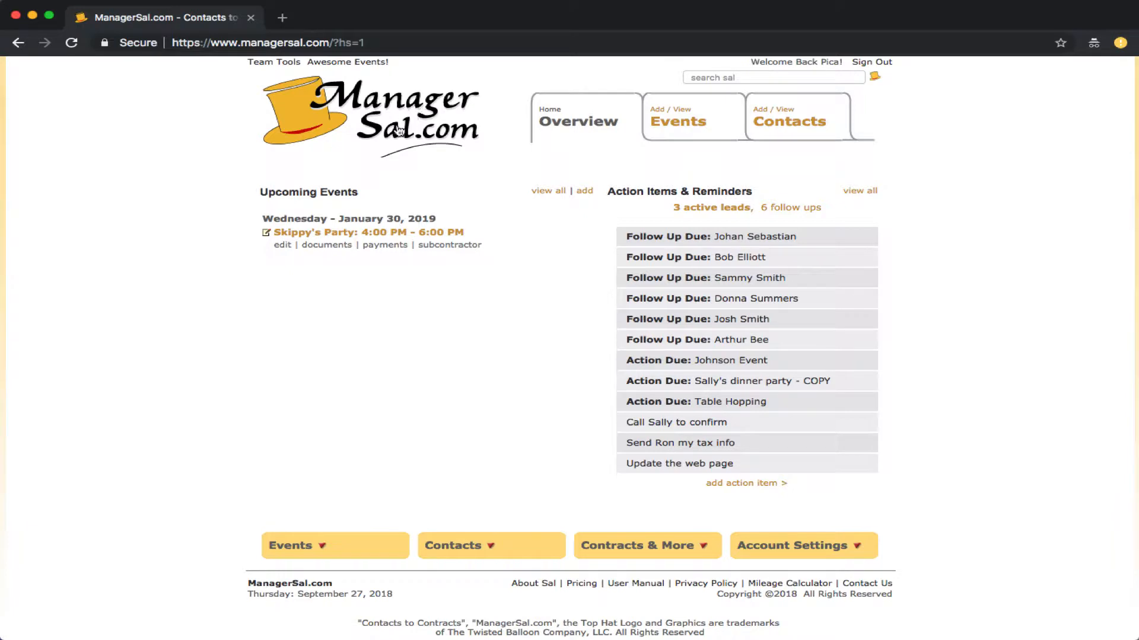
Step: Search for the performer's contact by name and open the matching result
drag(492, 246, 420, 244)
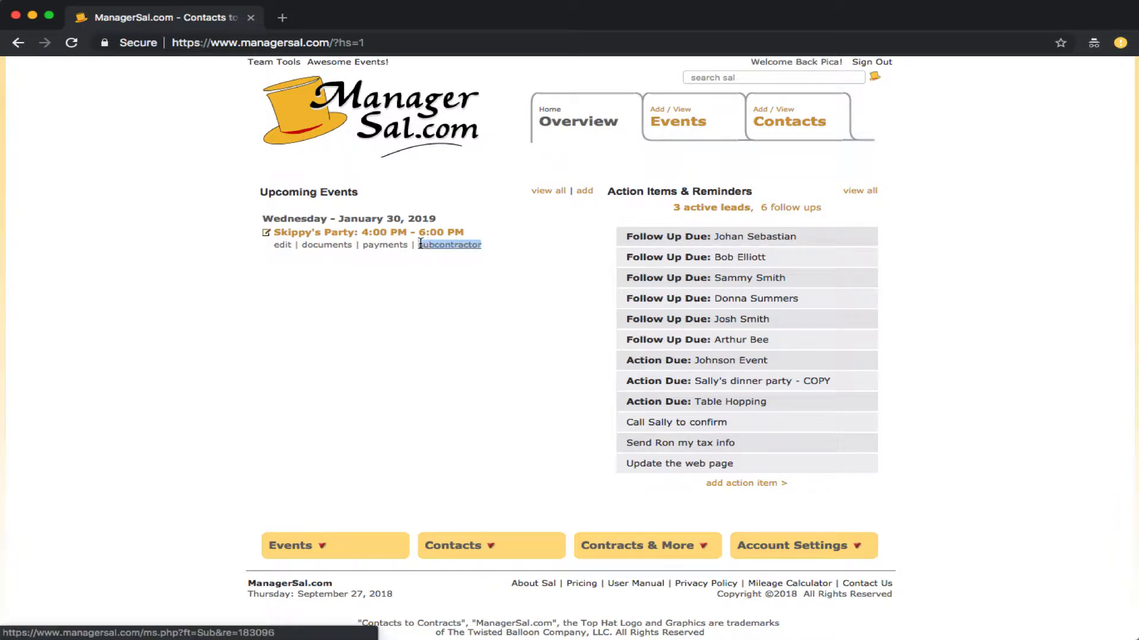
click(466, 291)
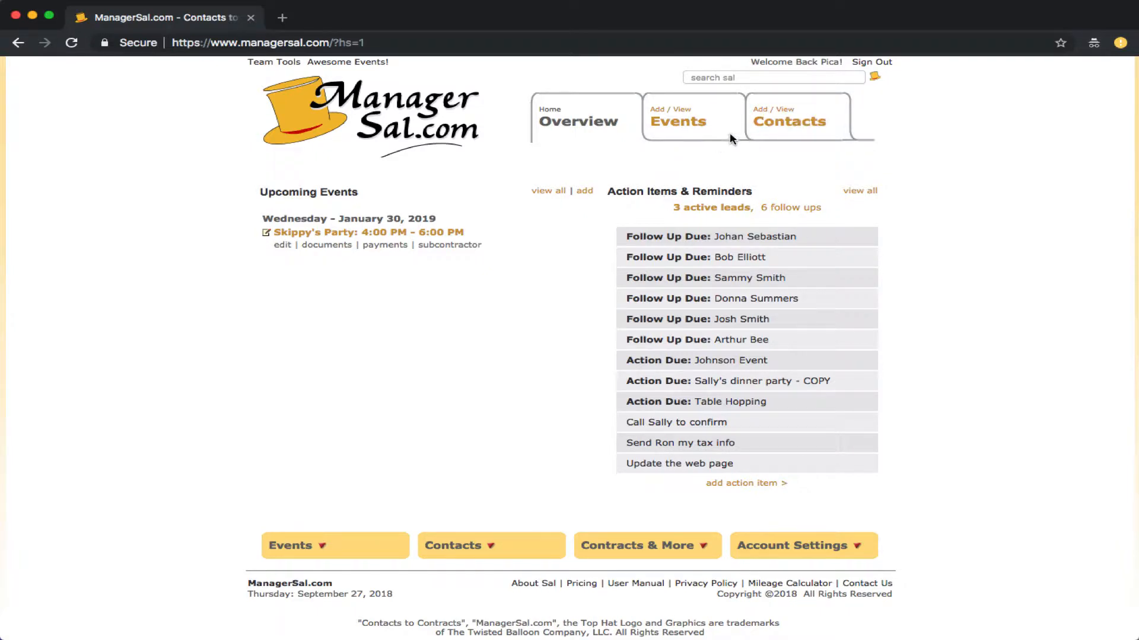
click(732, 80)
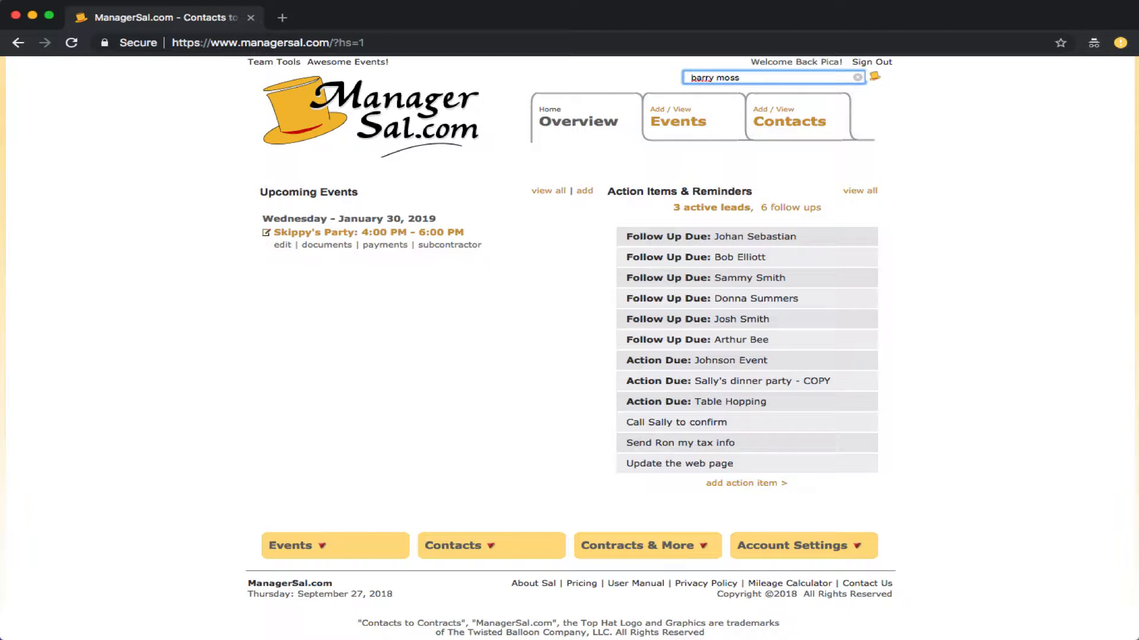
key(Return)
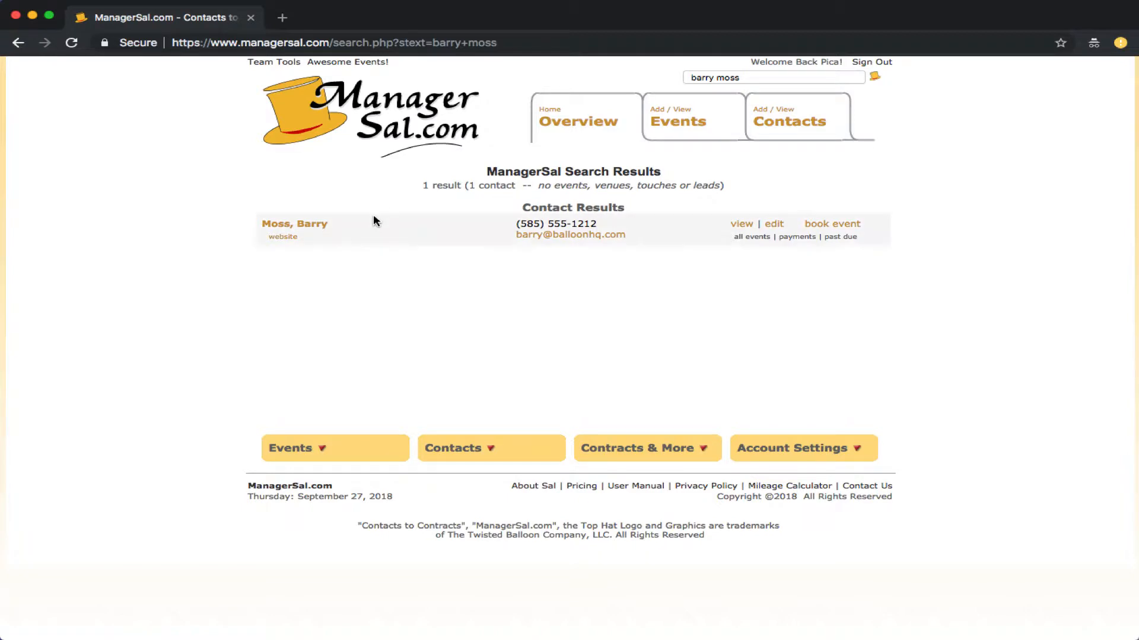
click(317, 224)
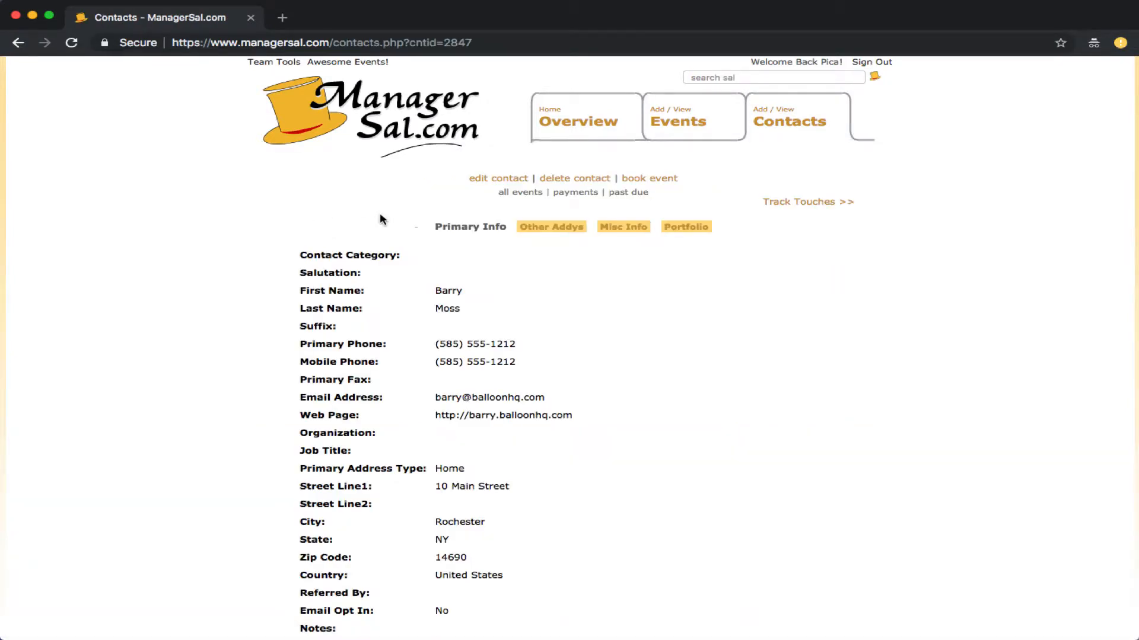
Step: Review the contact's sections and open the record in Edit Contact
drag(435, 226, 714, 221)
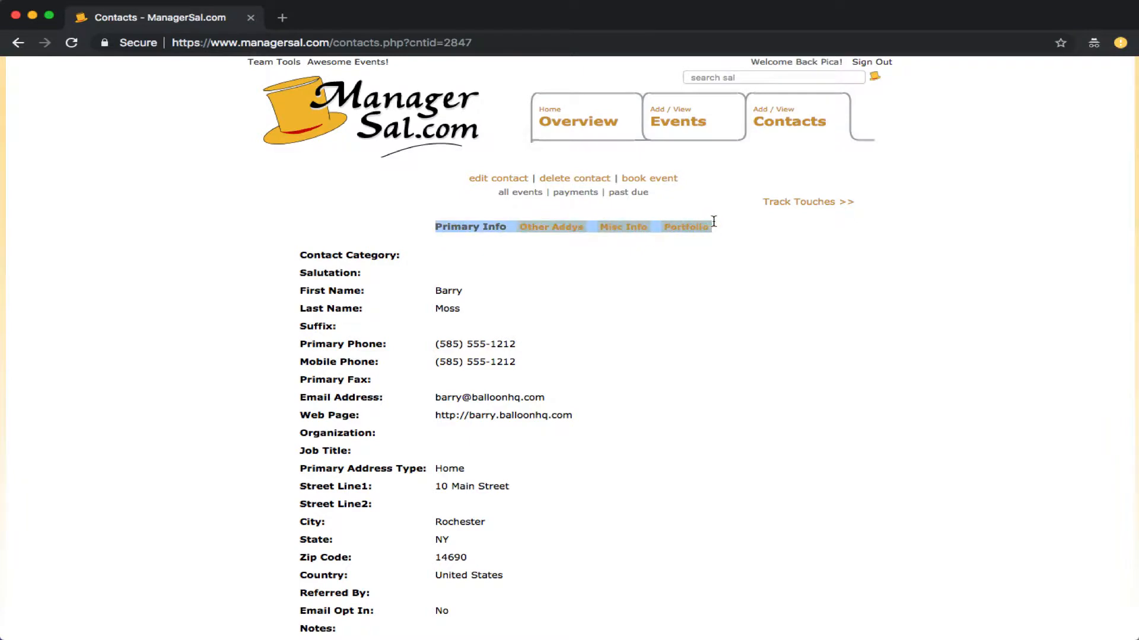
click(726, 225)
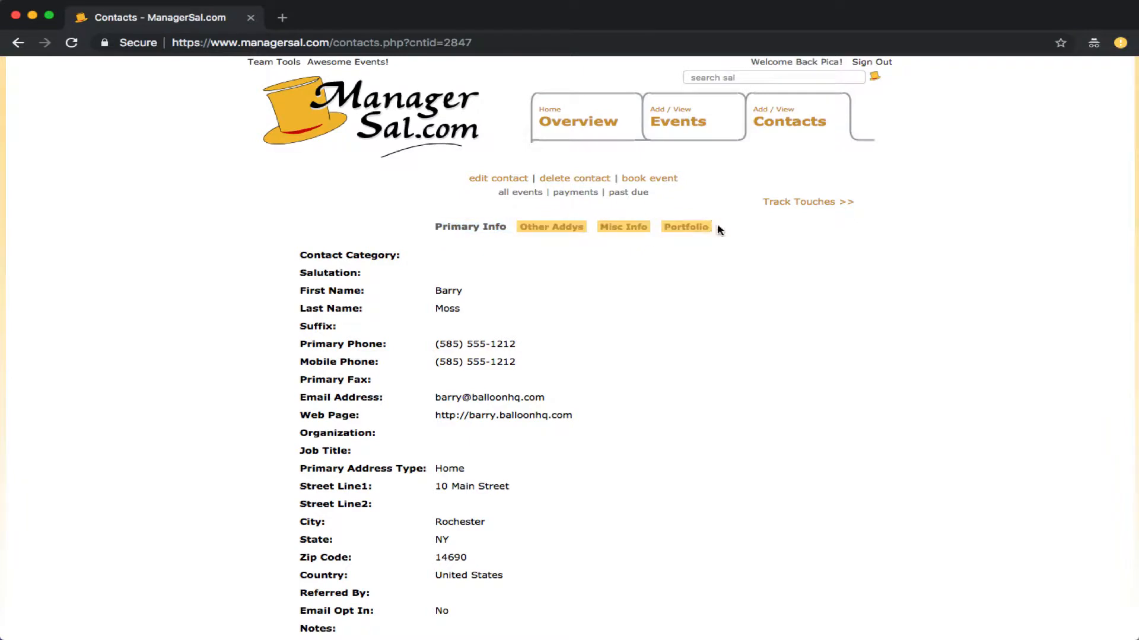
click(506, 179)
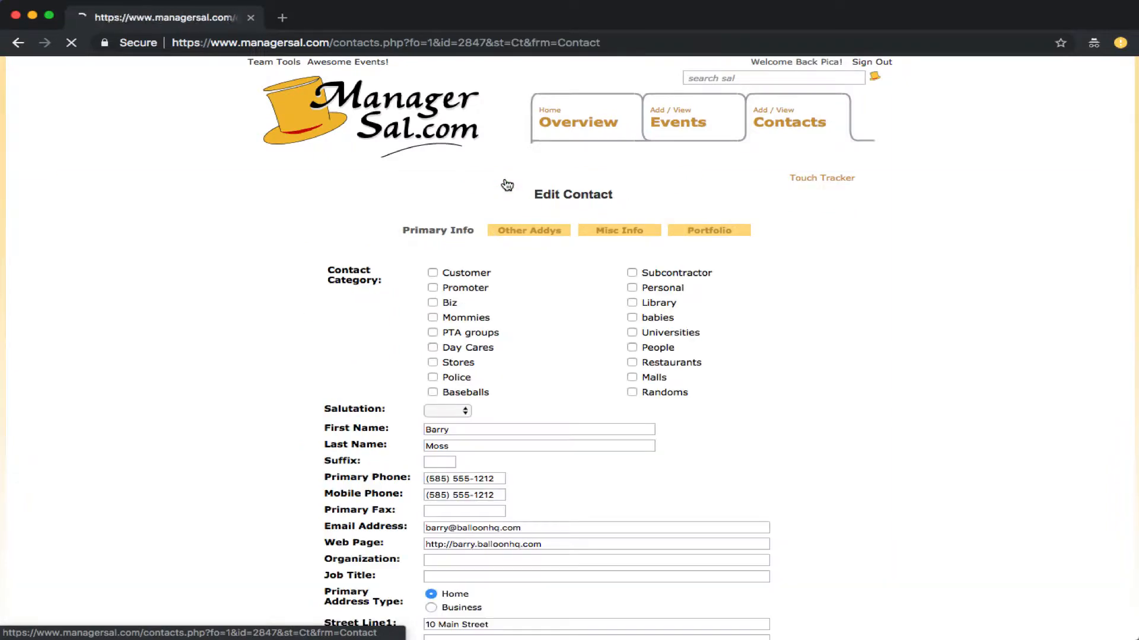
Step: On the Portfolio, enter the performer's name as Stage Name and tick Active Subcontractor
click(724, 232)
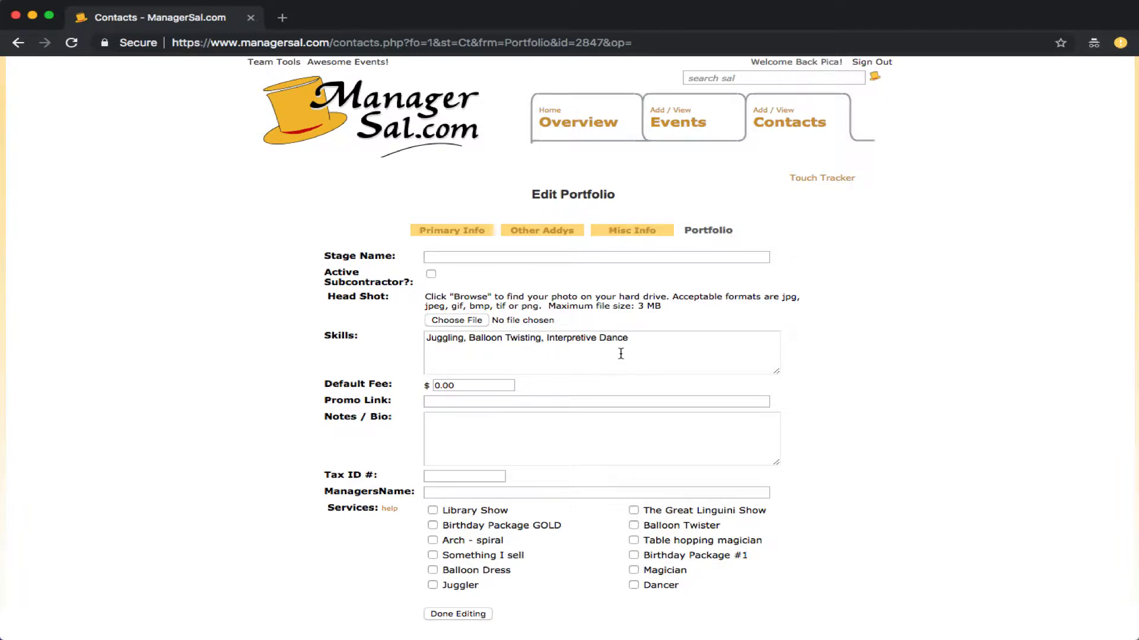
click(432, 258)
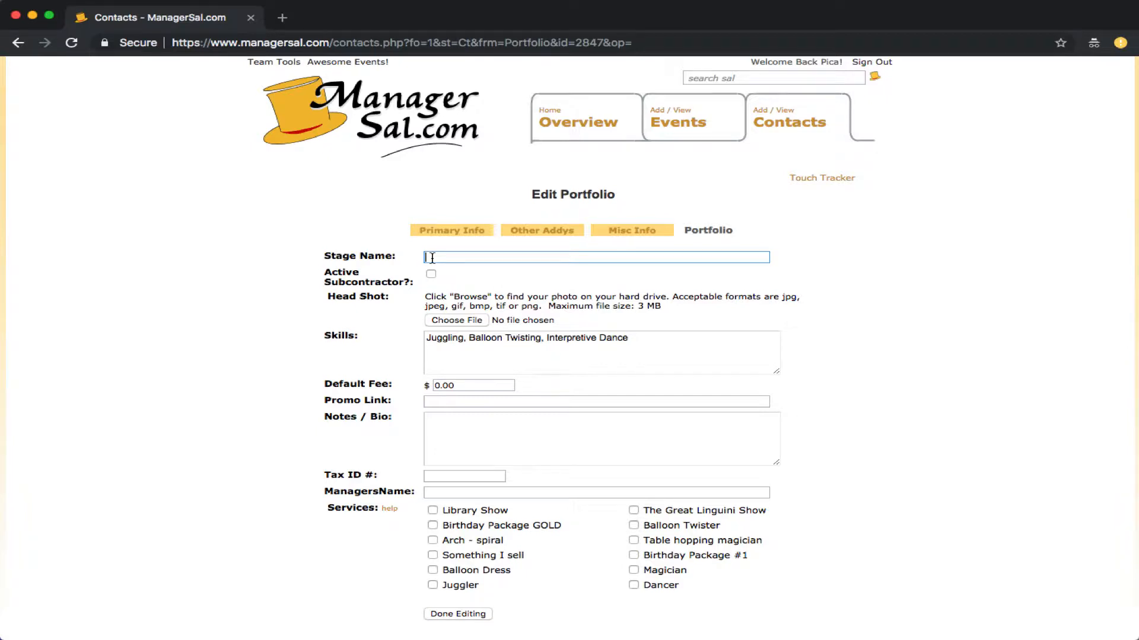
click(431, 274)
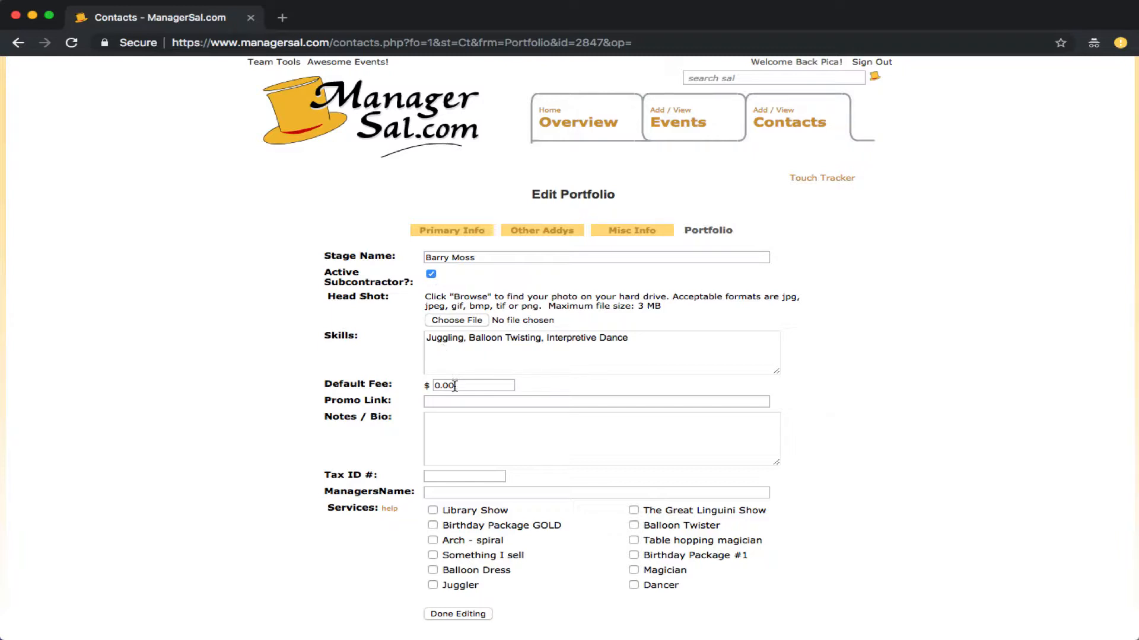
Step: Offer the Juggler and Balloon Twister services and save the portfolio
scroll(451, 409, down, 1)
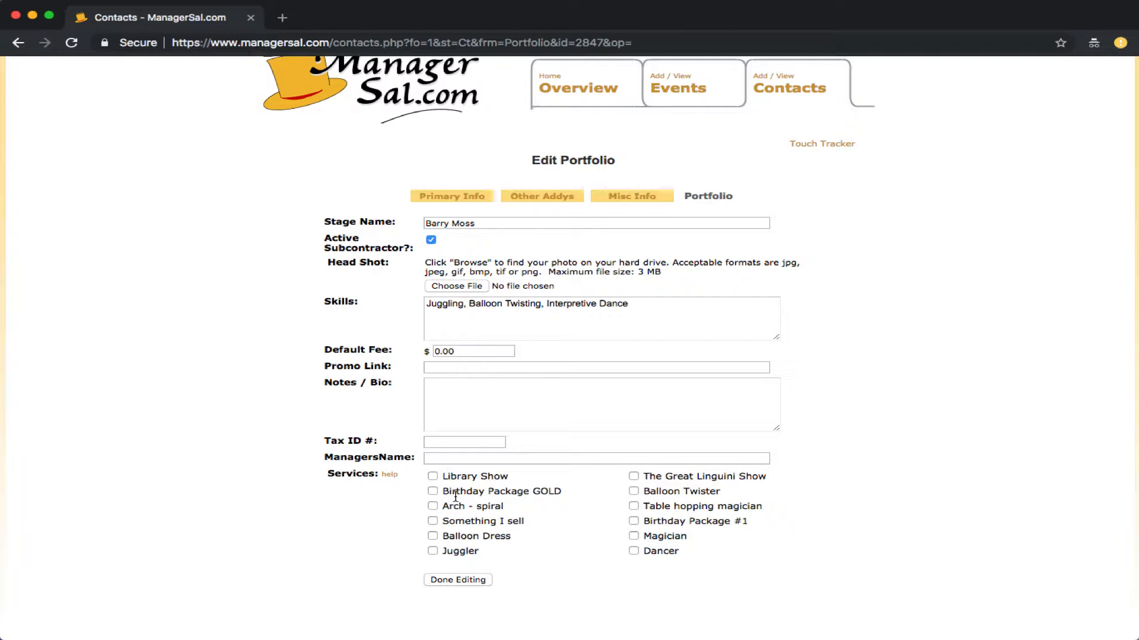
click(433, 551)
click(633, 492)
click(453, 580)
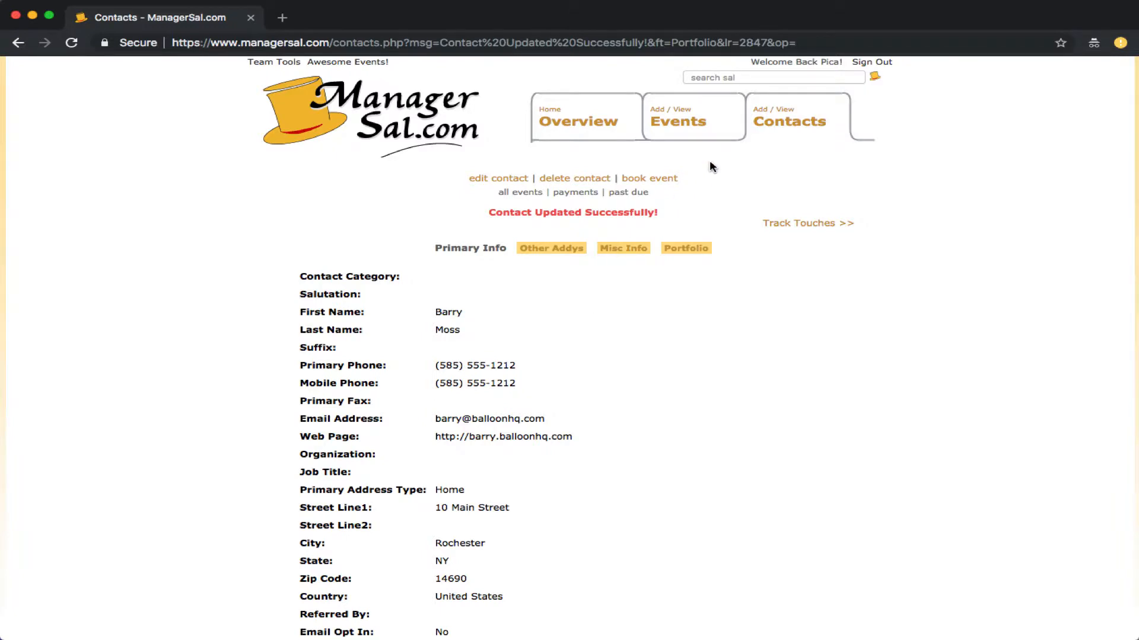
Step: Check the saved portfolio, then go through Events and Skippy's Party to the Magician subcontractor assignment
click(686, 249)
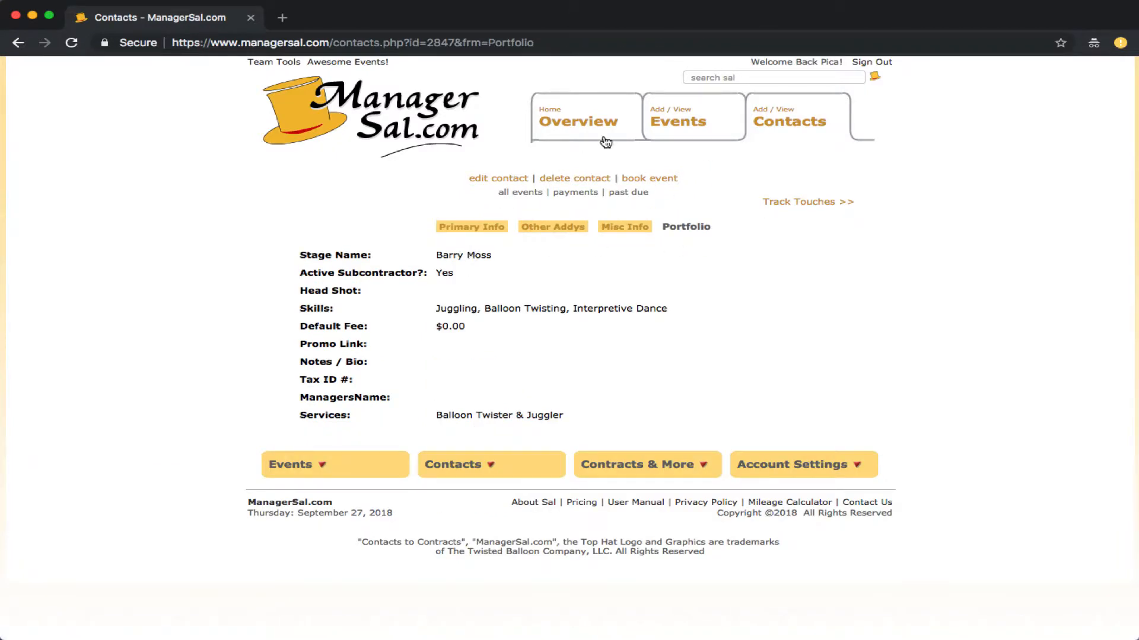
click(670, 120)
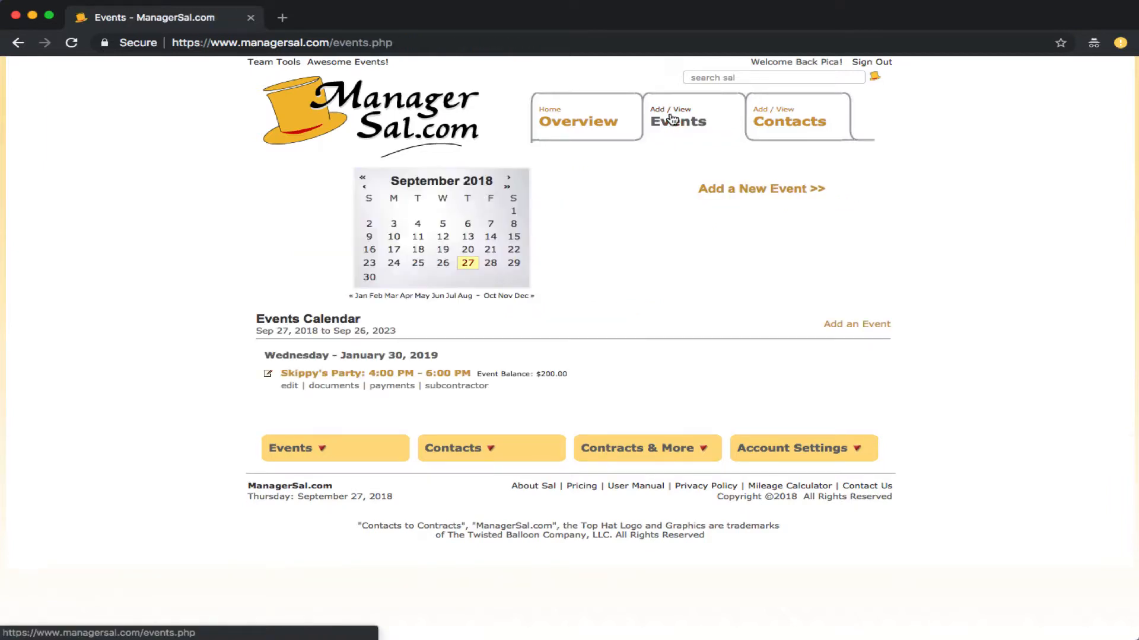
click(319, 373)
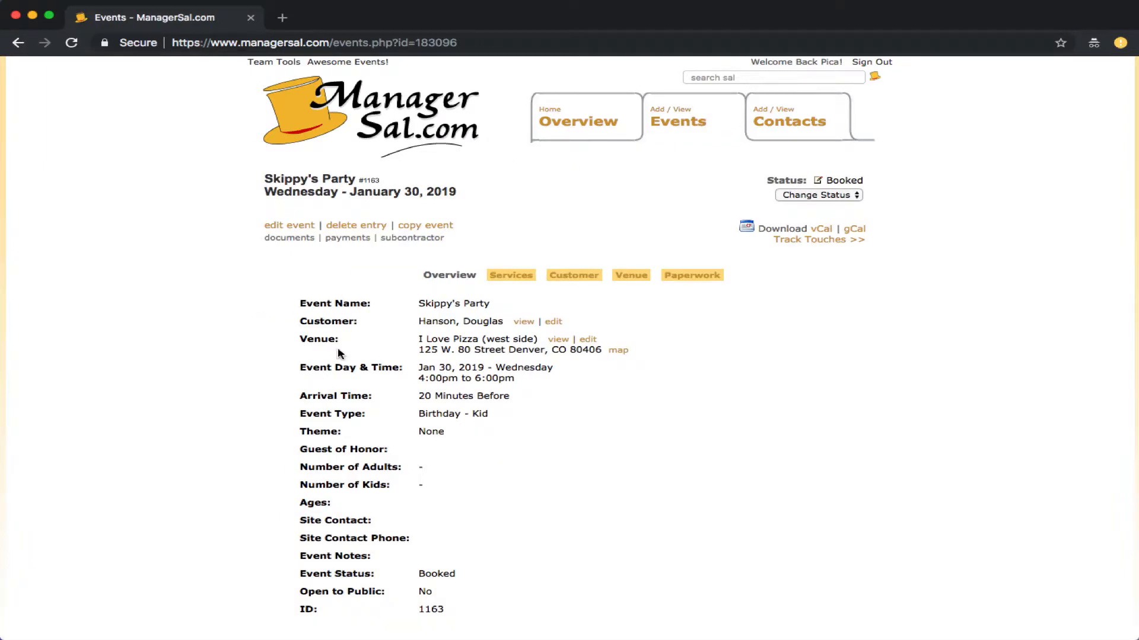
click(514, 274)
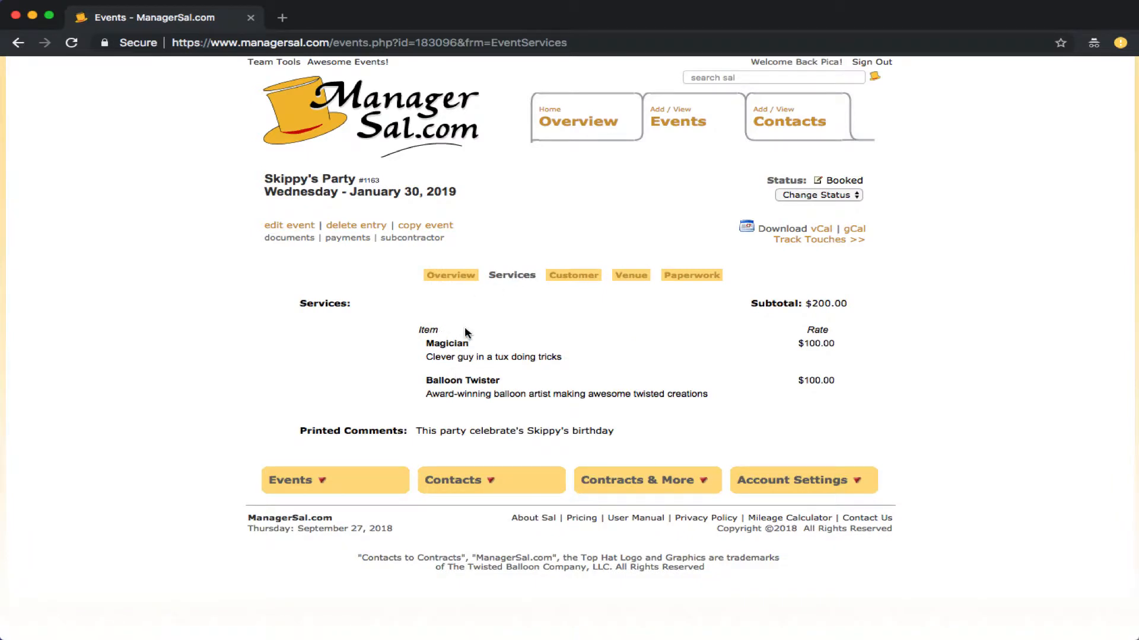
click(405, 244)
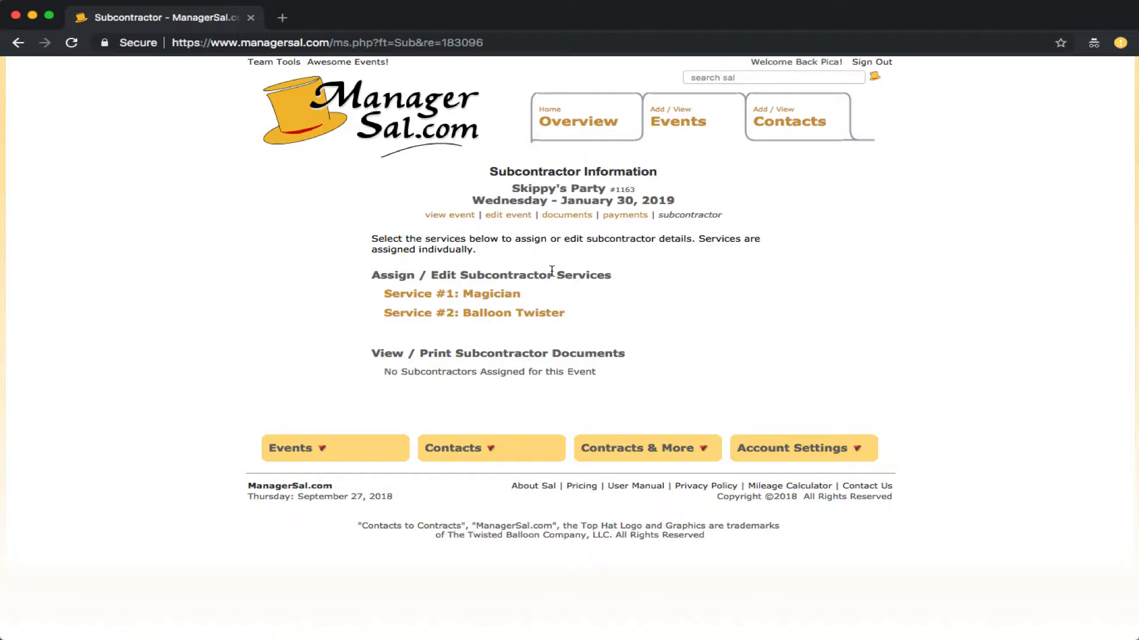
click(440, 295)
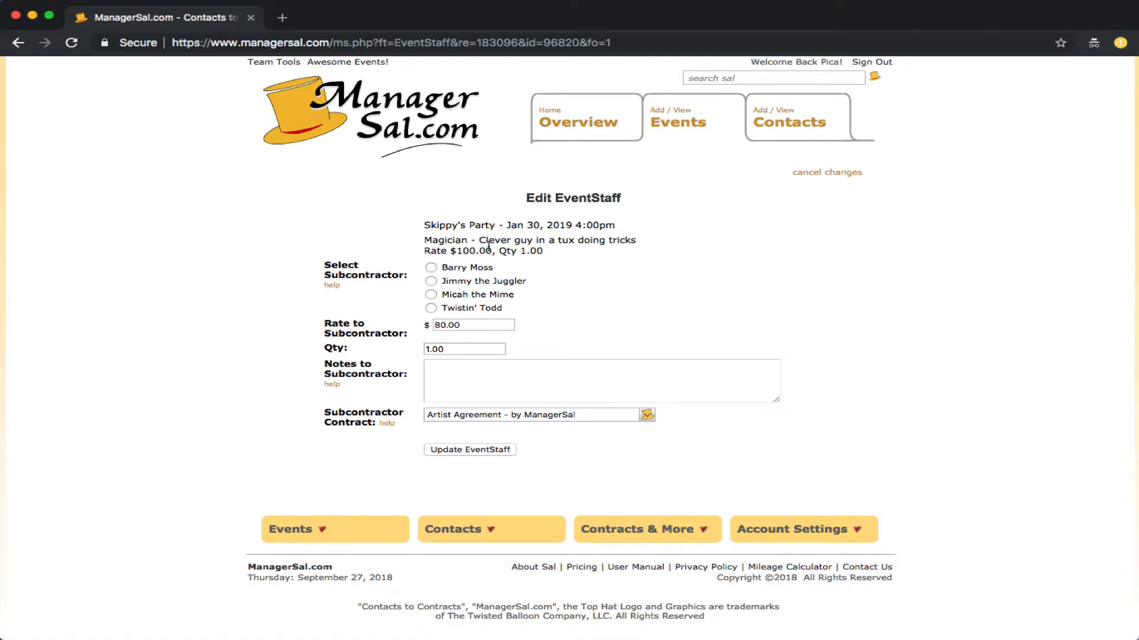
Step: Set the Magician rate to $90.00, add the note 'Please bring your bunny', keep Artist Agreement, and save
drag(525, 200, 620, 200)
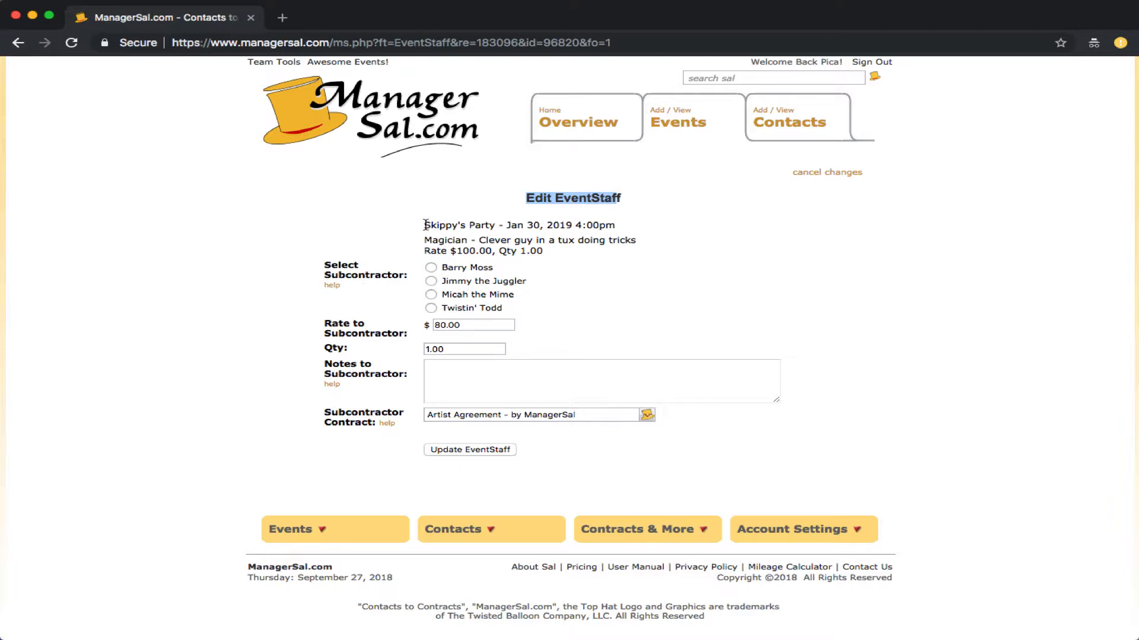
drag(425, 226, 599, 226)
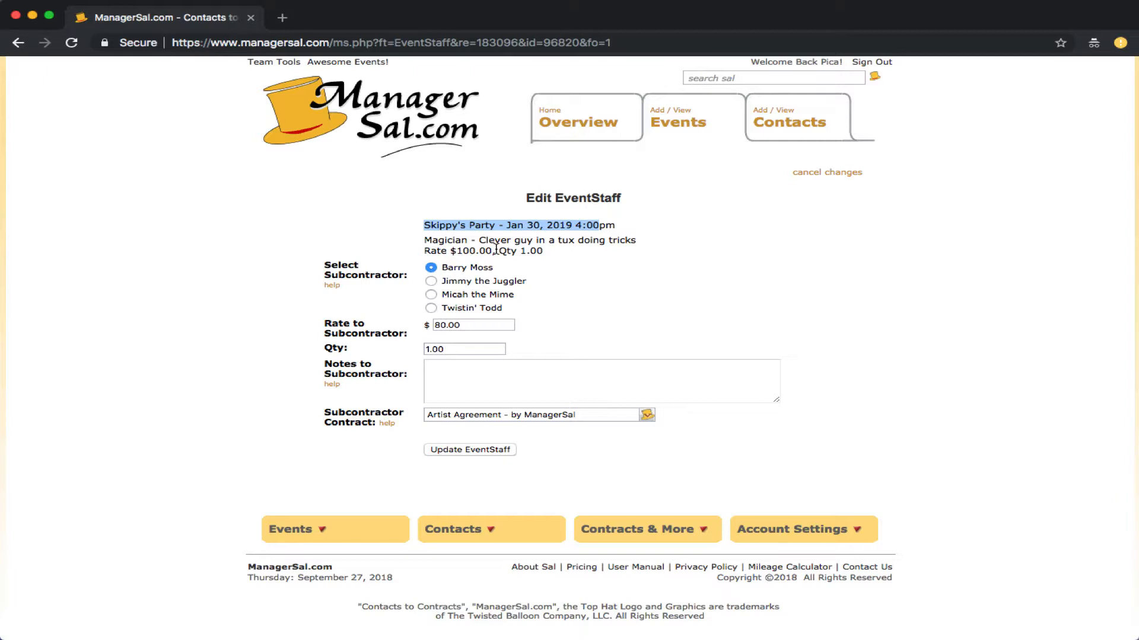
click(441, 324)
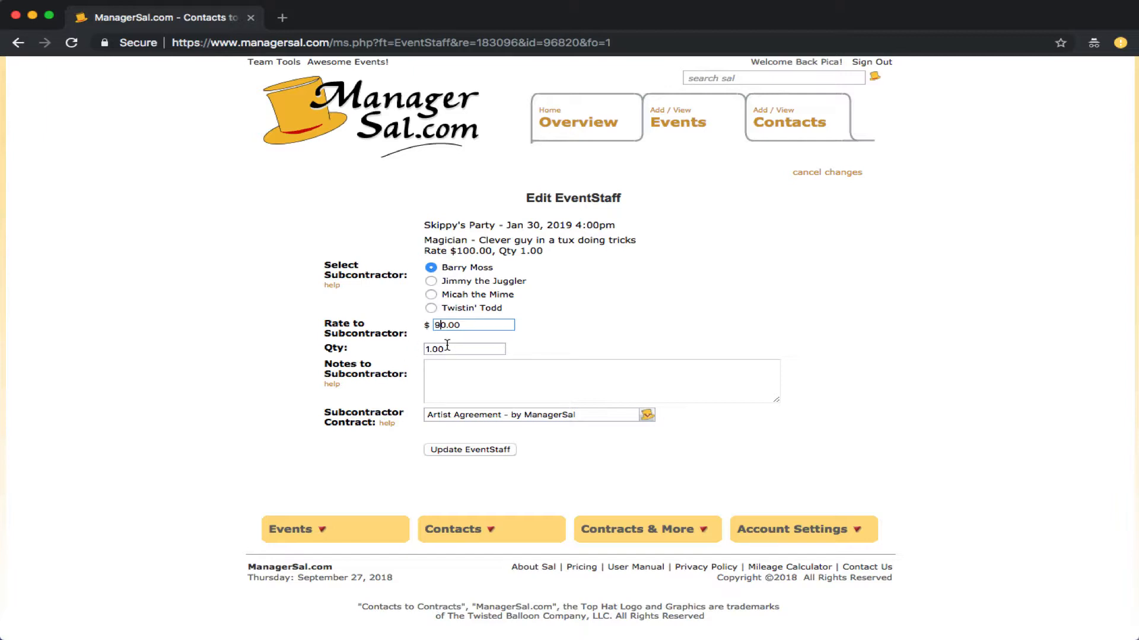
click(440, 367)
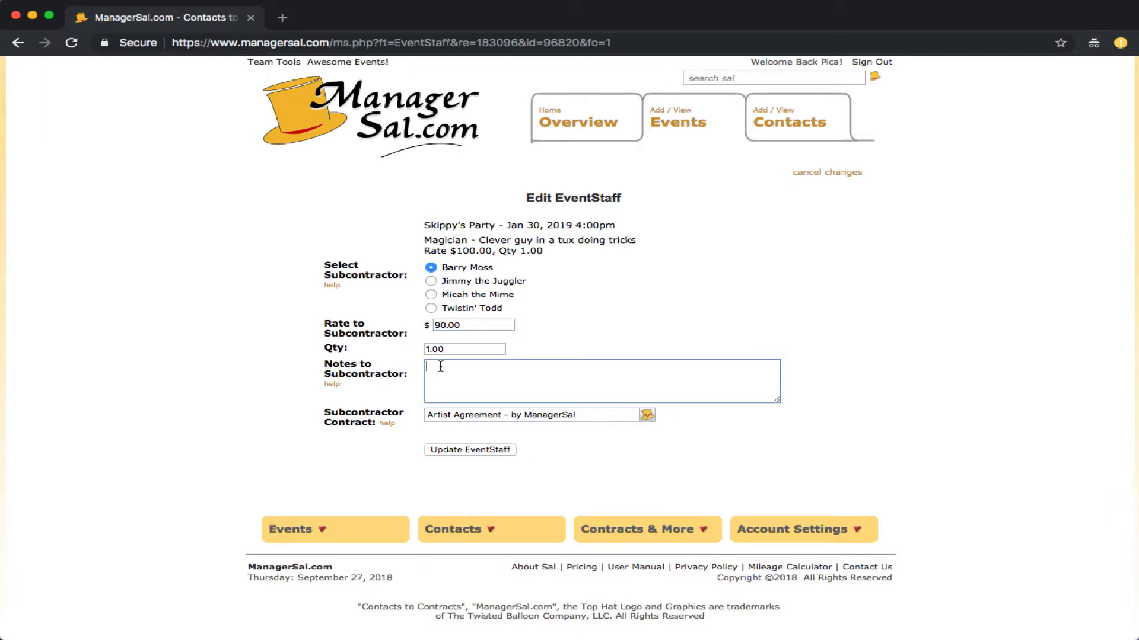
text(Please bring your bunny)
click(443, 415)
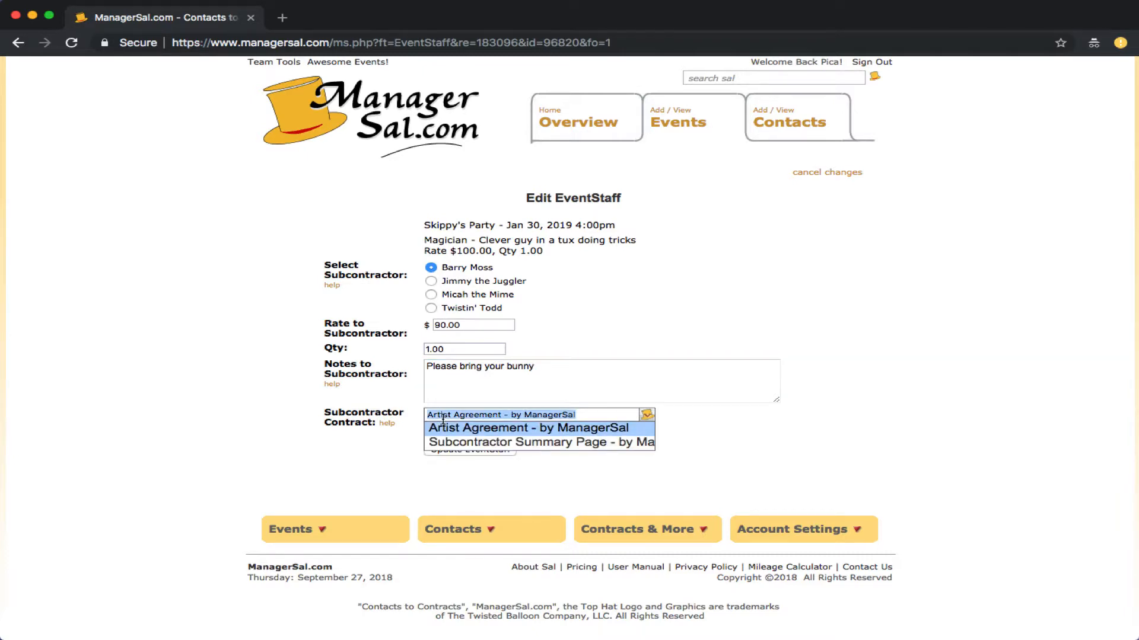
click(363, 452)
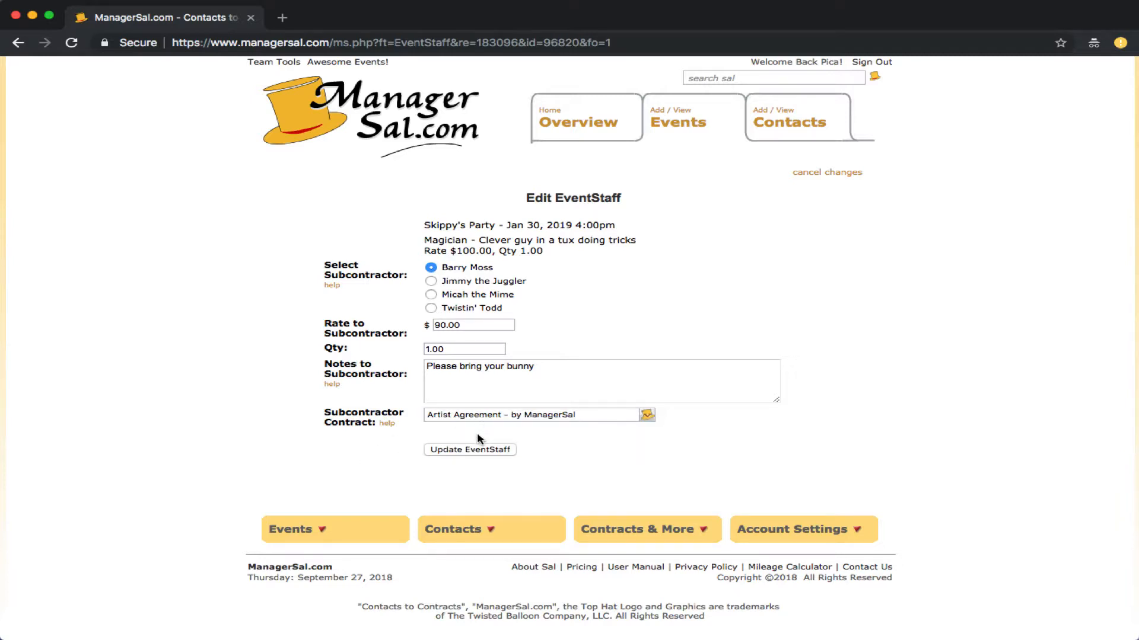
click(468, 450)
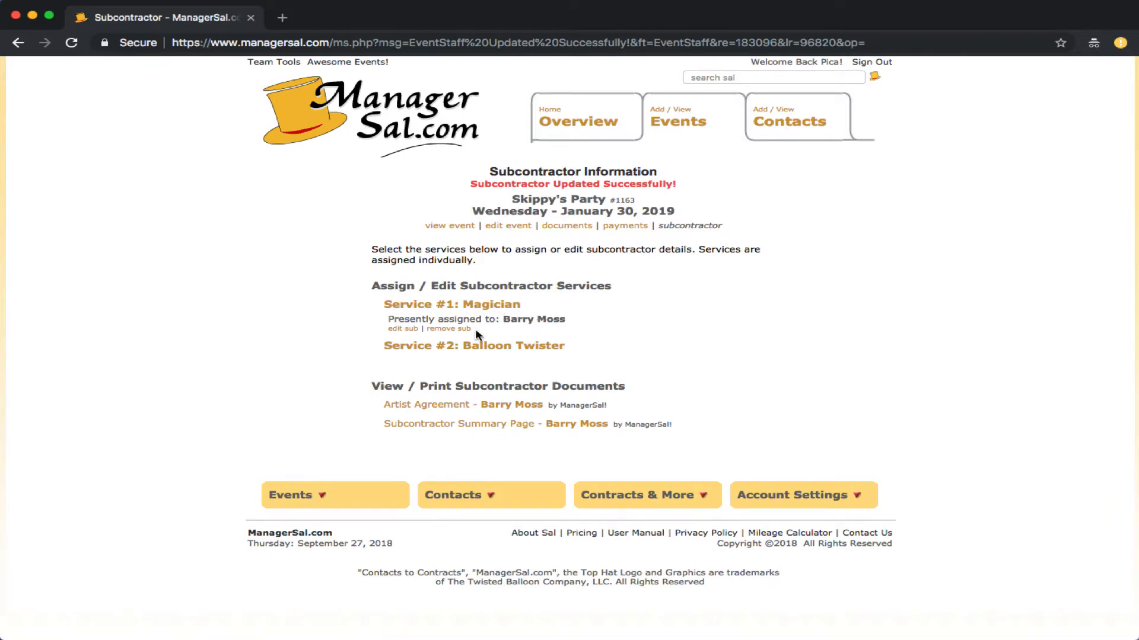
Step: Staff Balloon Twister with the first listed subcontractor at $80.00, noting 'Please make a balloon bunny'
click(456, 347)
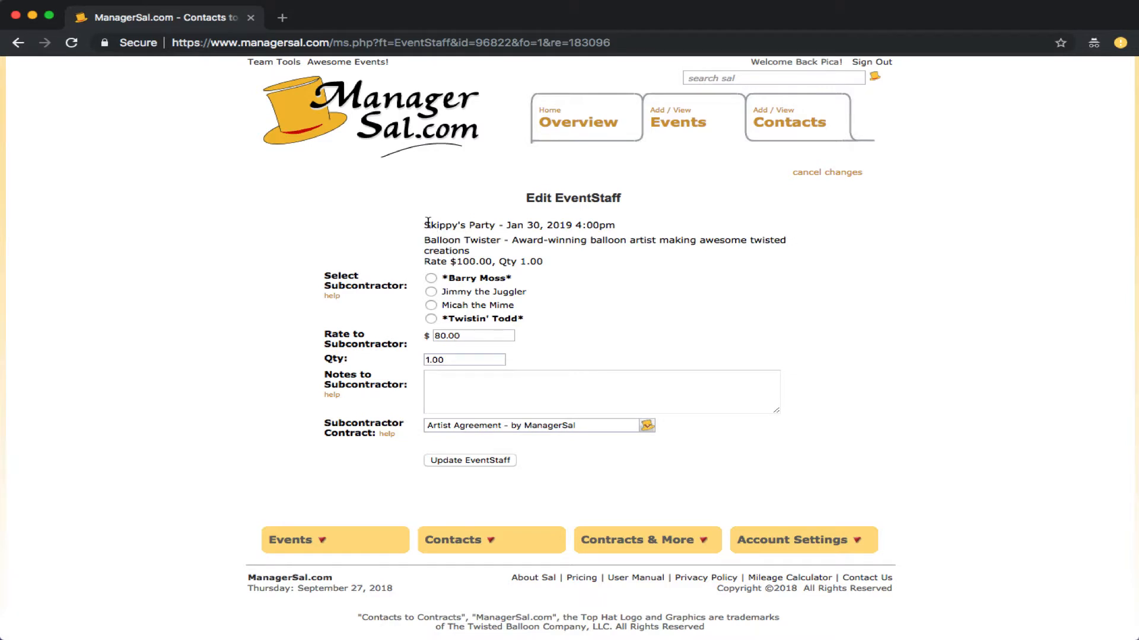
drag(425, 224, 628, 254)
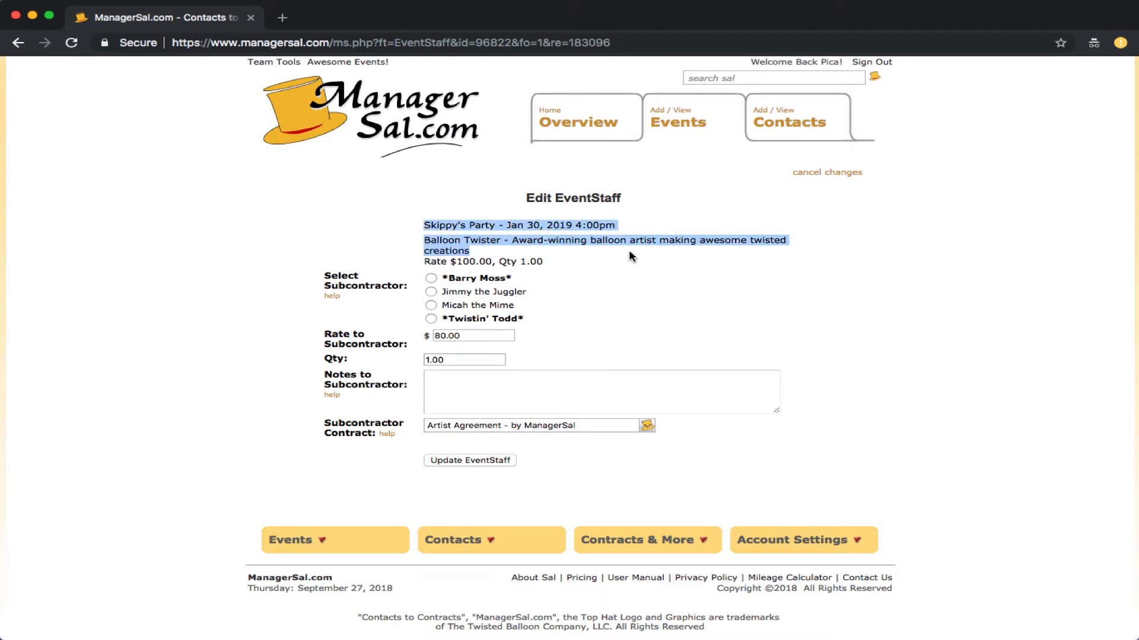
click(431, 278)
click(457, 335)
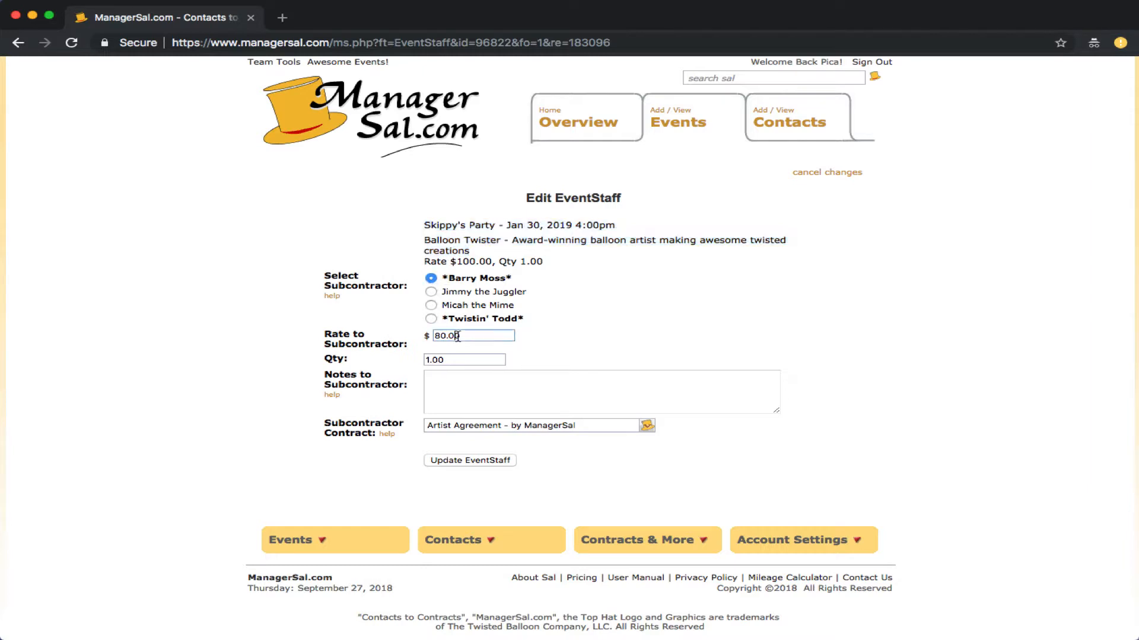
click(453, 394)
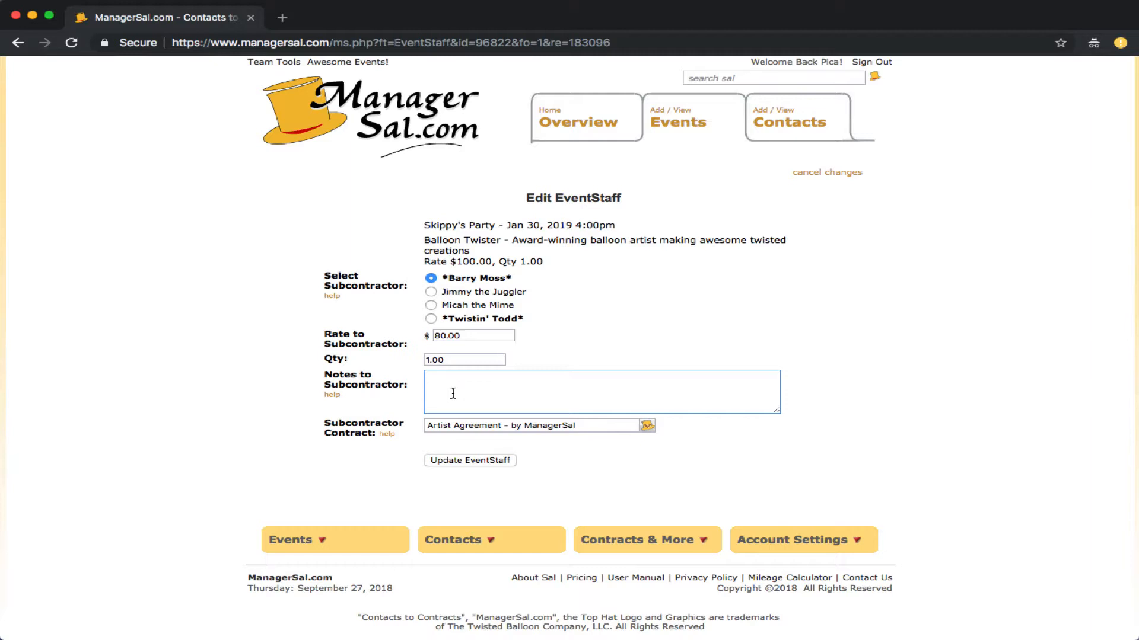
text(Please make a balloon bunny)
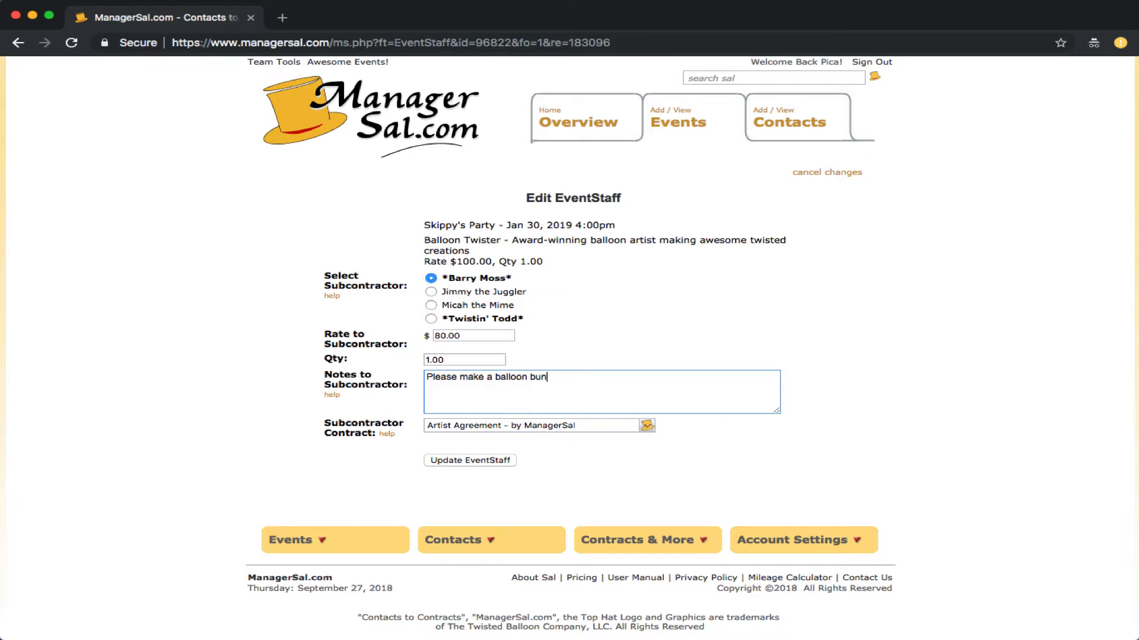
click(446, 462)
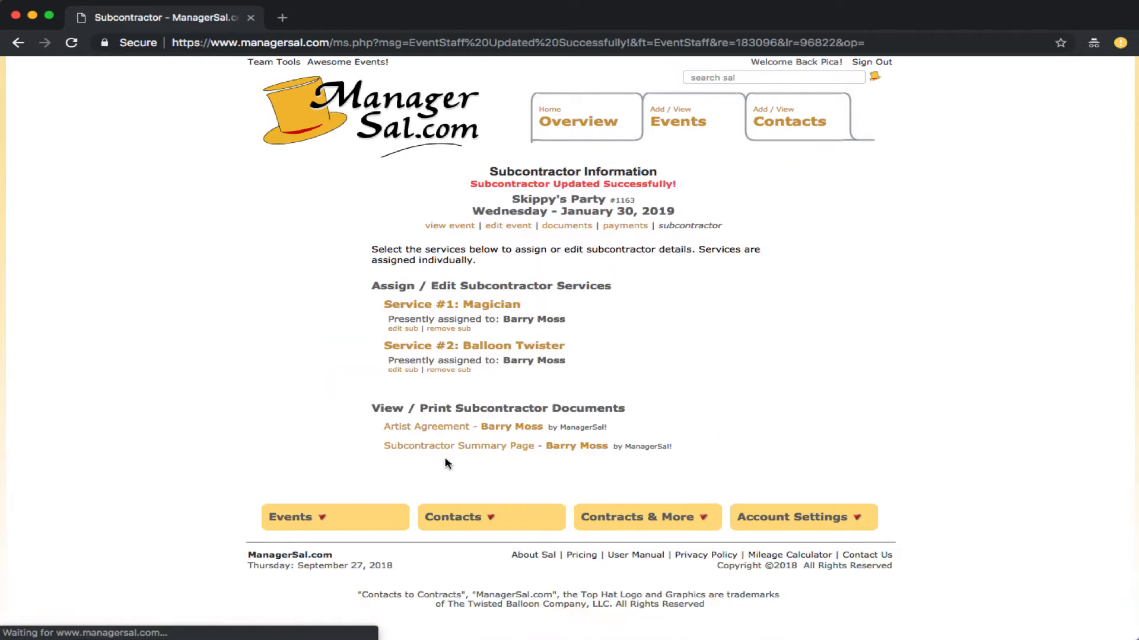
Step: On the Events Calendar, check Skippy's Party's assigned subcontractor line at $170.00 and open its documents
click(674, 129)
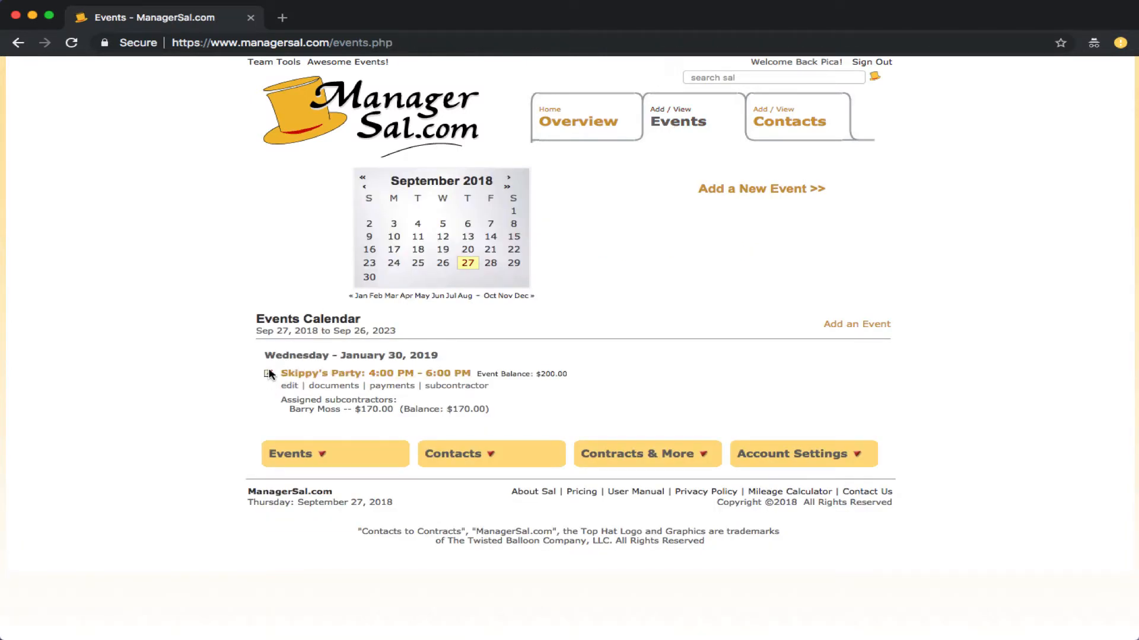
drag(281, 400, 497, 411)
click(497, 411)
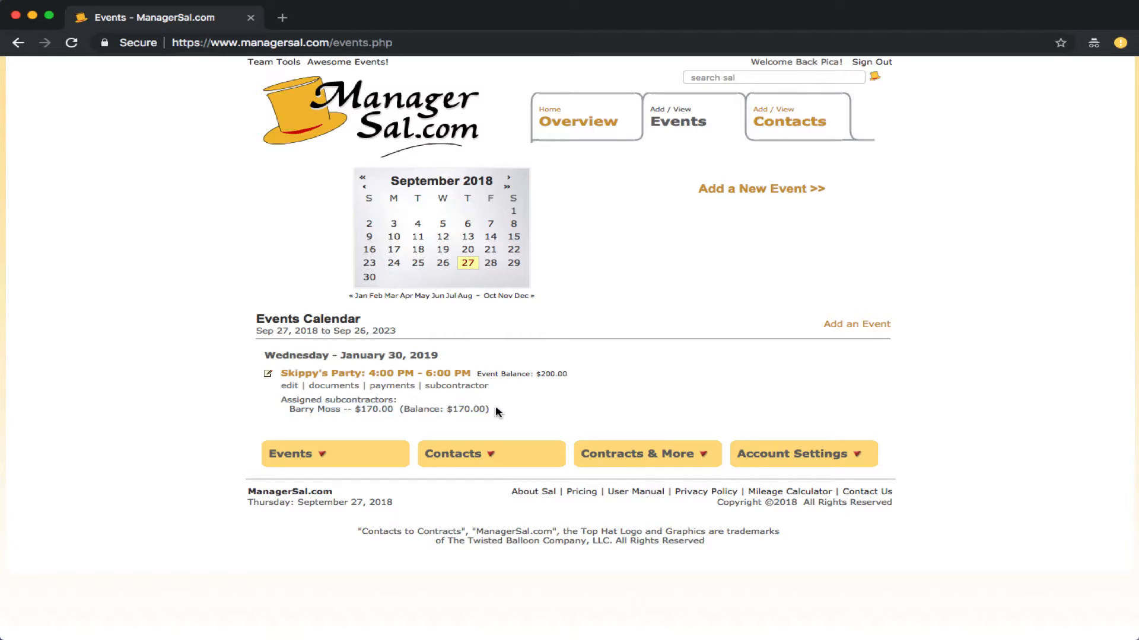
click(334, 387)
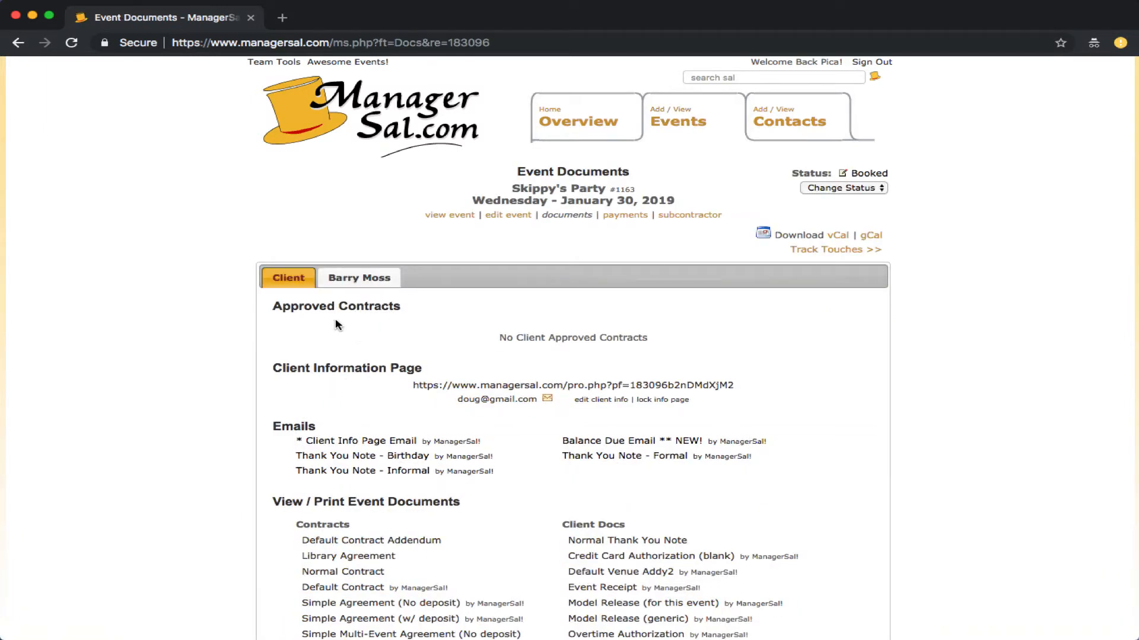
Step: Show the subcontractor's documents, note no approved agreements yet, and open the information page link
scroll(325, 325, down, 3)
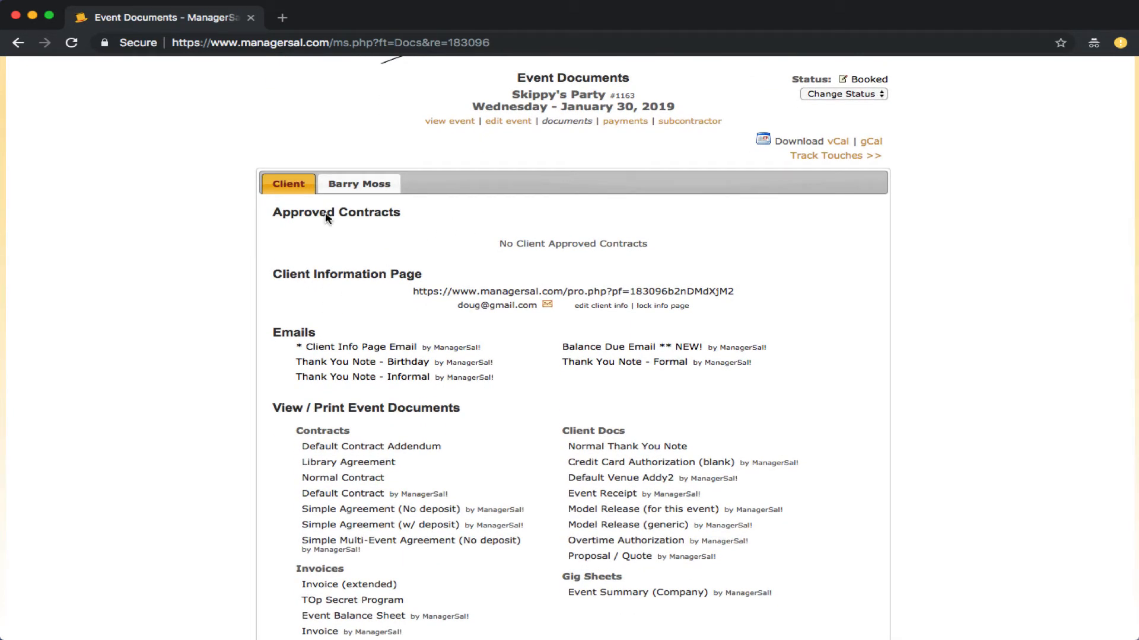
click(354, 186)
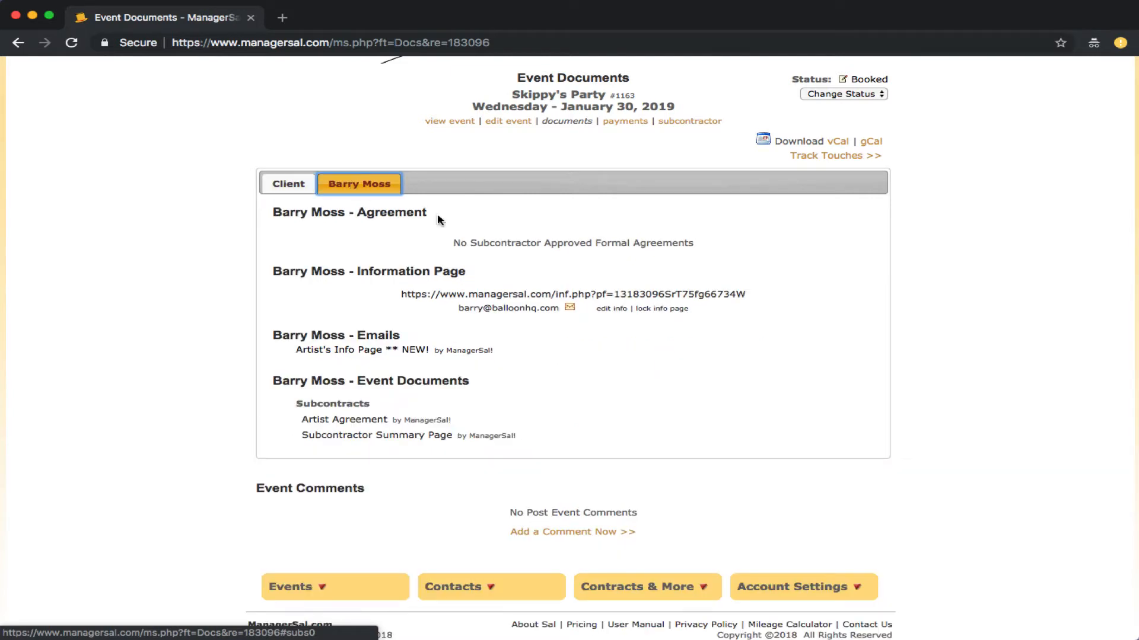
triple_click(489, 243)
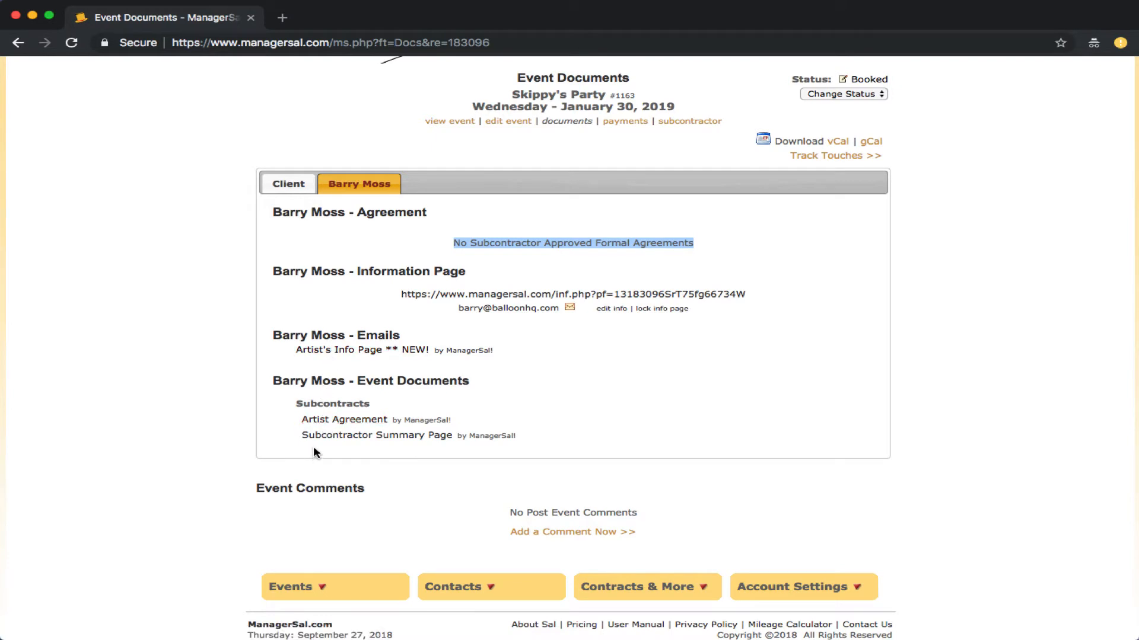
click(470, 294)
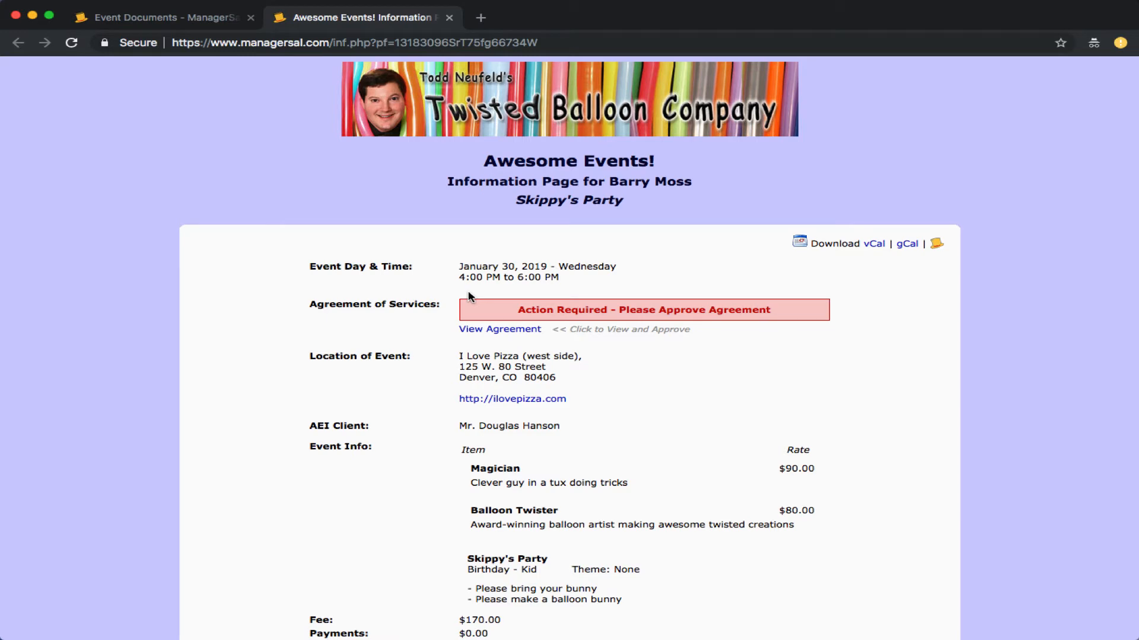
Step: Scroll through the Information Page and check its heading with the subcontractor's name
scroll(363, 392, down, 2)
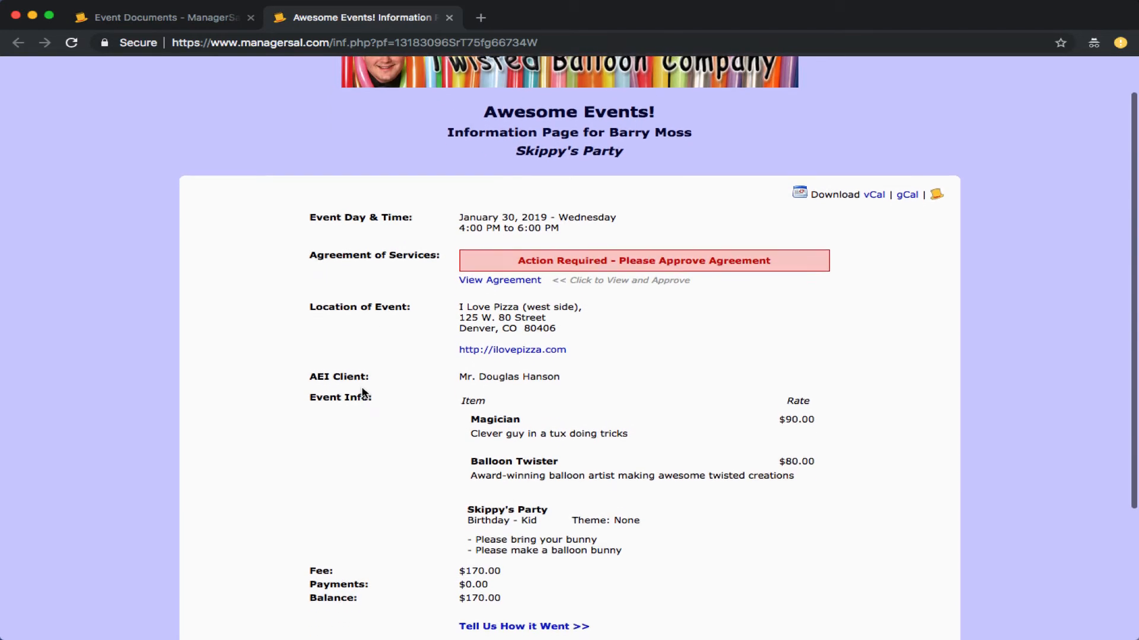
scroll(363, 393, down, 3)
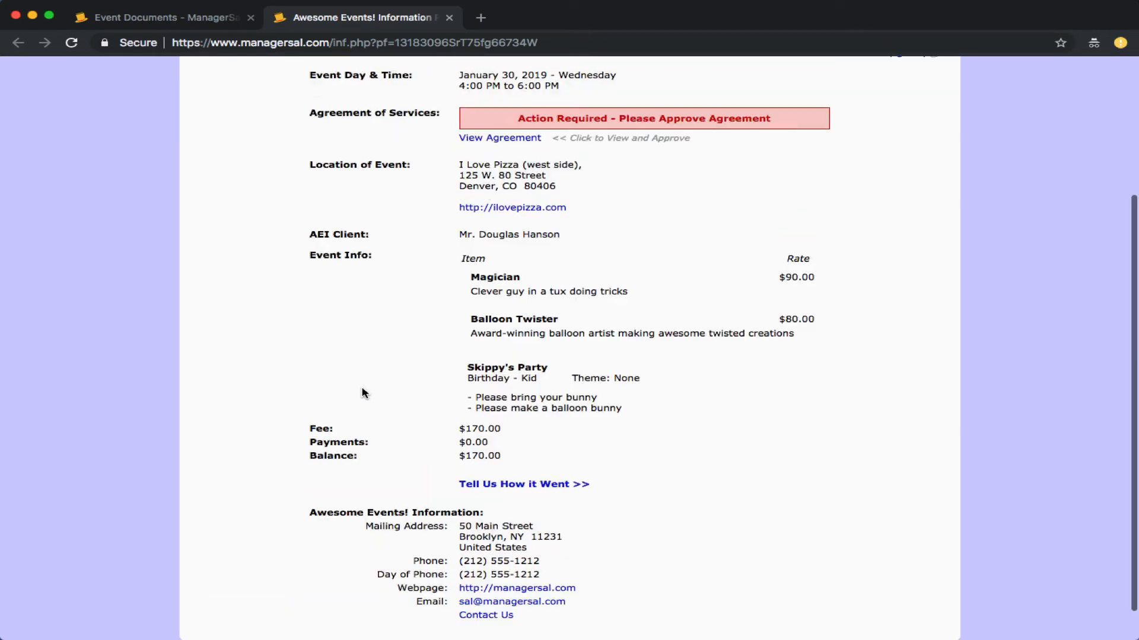
scroll(364, 393, up, 5)
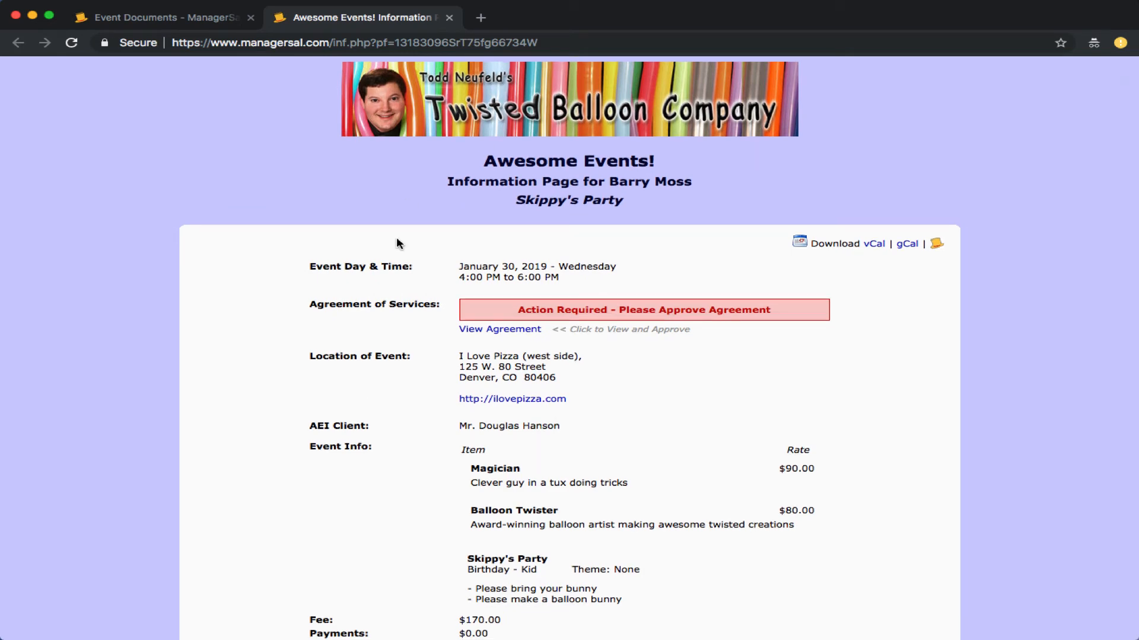
scroll(355, 454, down, 3)
scroll(354, 453, up, 3)
scroll(354, 454, down, 1)
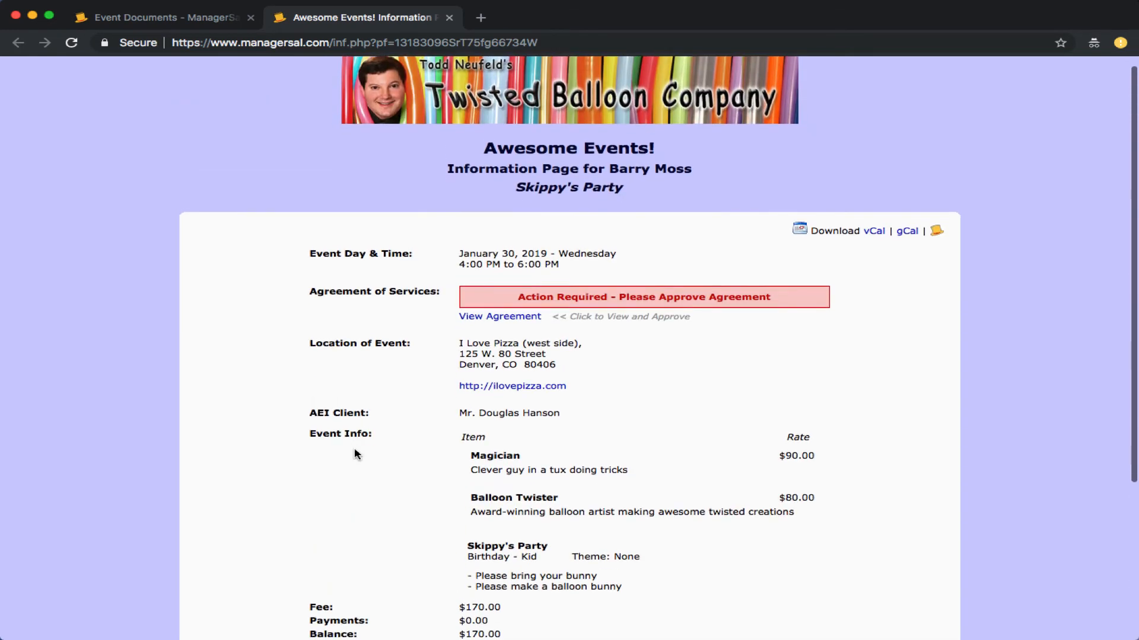
scroll(355, 454, down, 2)
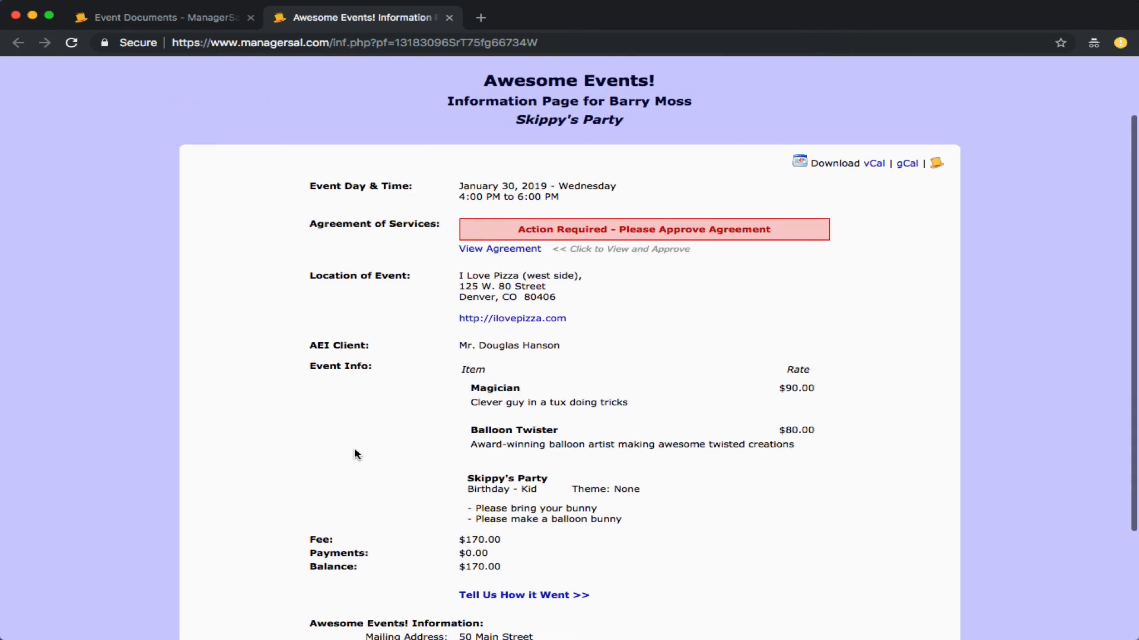
double_click(476, 98)
click(477, 97)
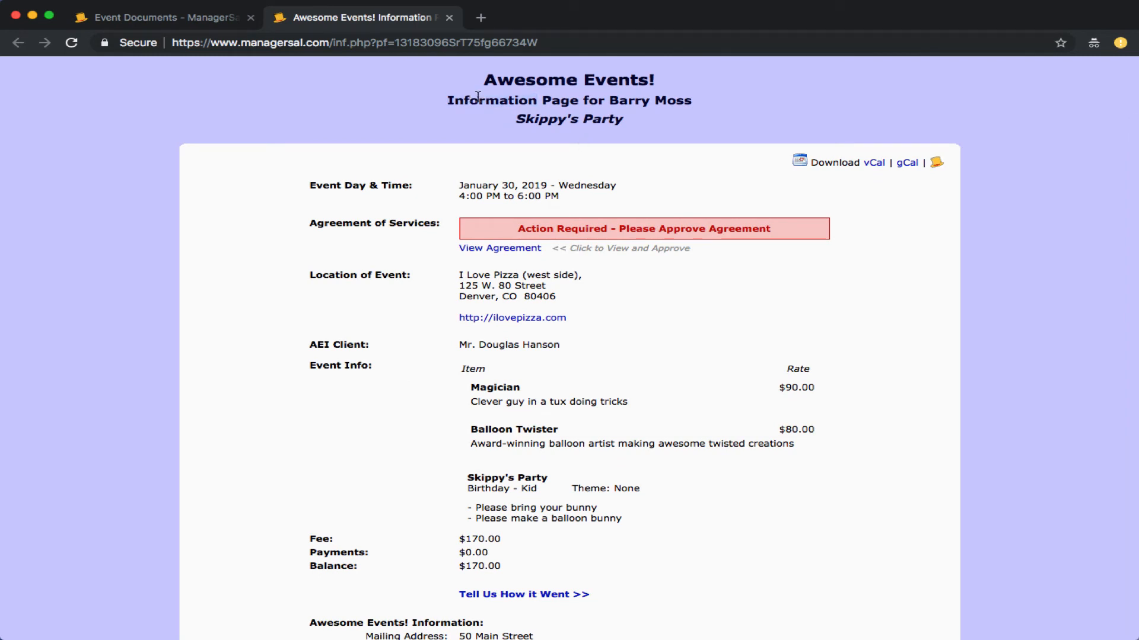
drag(608, 101, 720, 105)
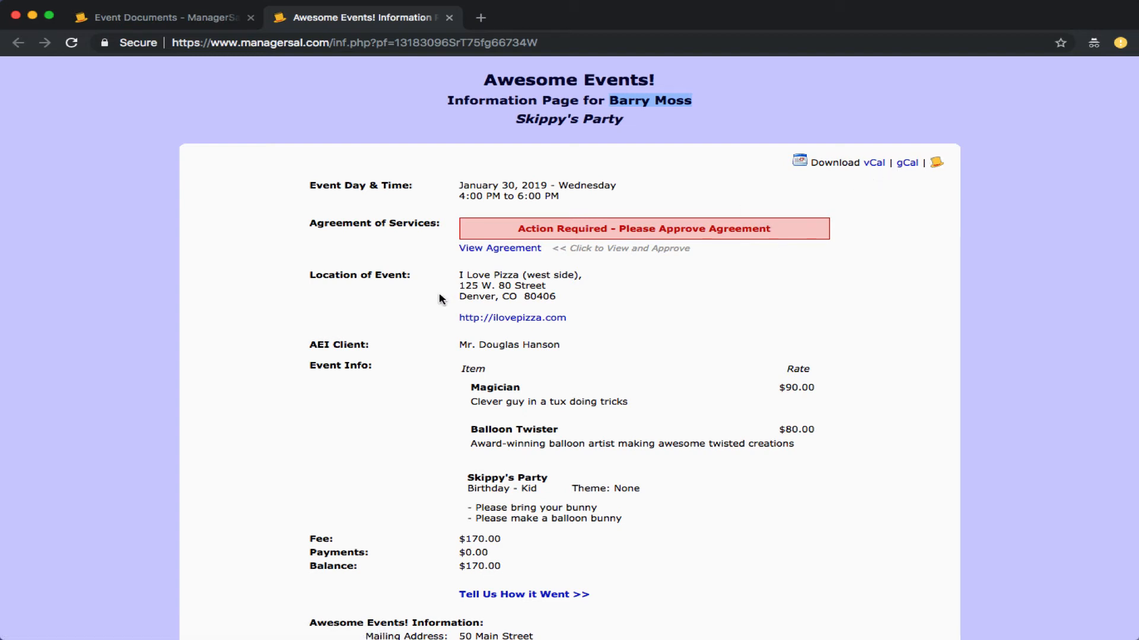
Step: Verify the Magician $90.00 and Balloon Twister $80.00 rates, the $170.00 fee and the client's name
scroll(442, 300, down, 1)
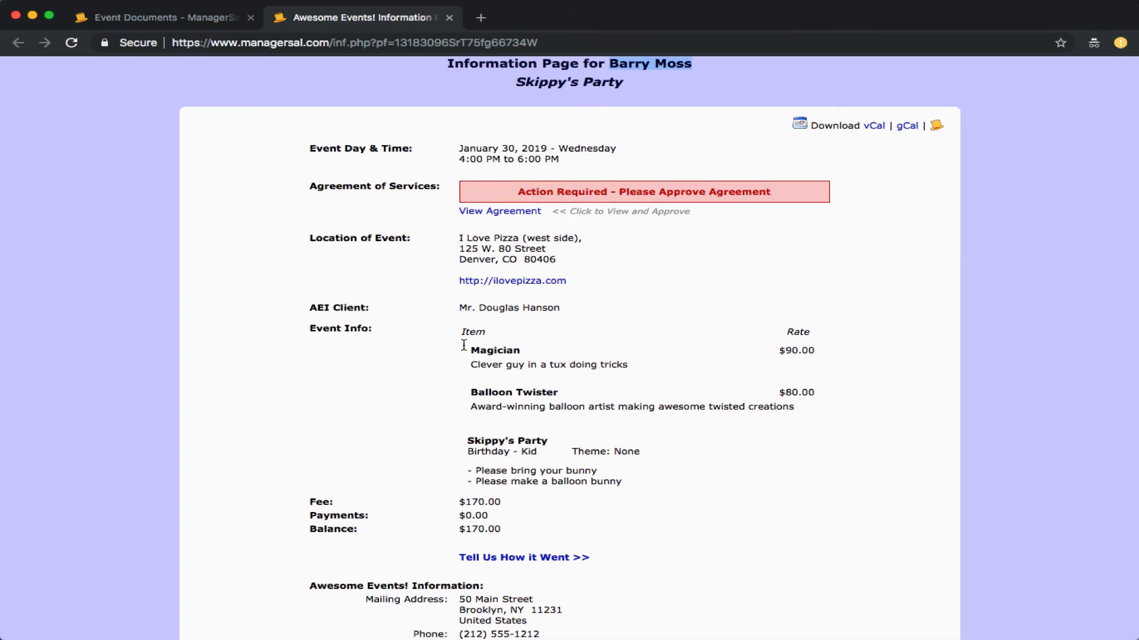
triple_click(796, 349)
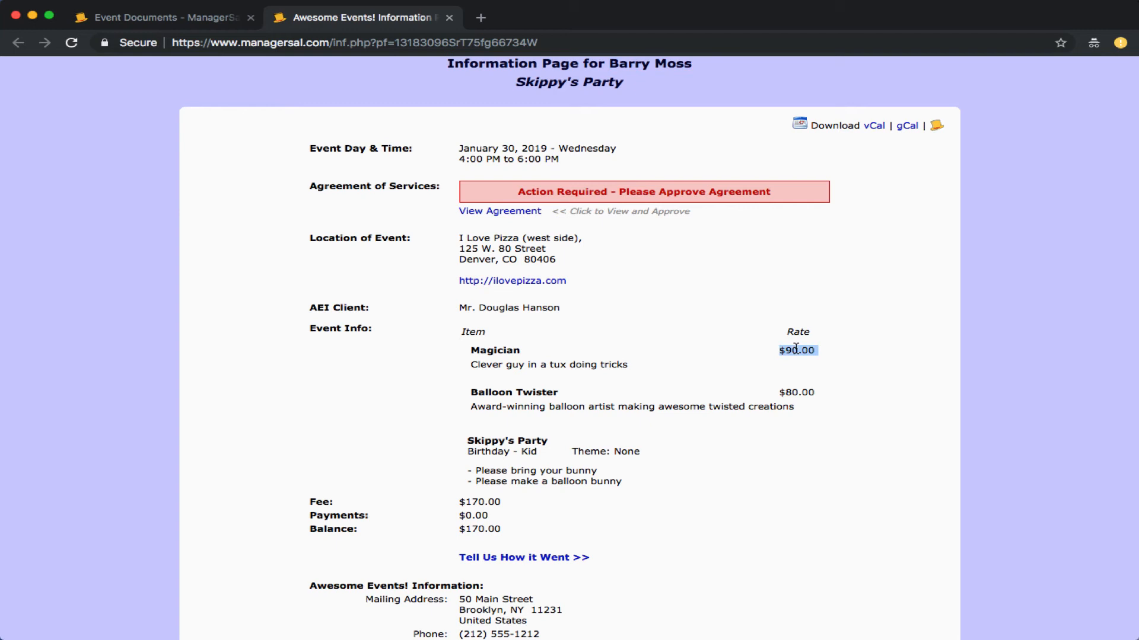
triple_click(804, 392)
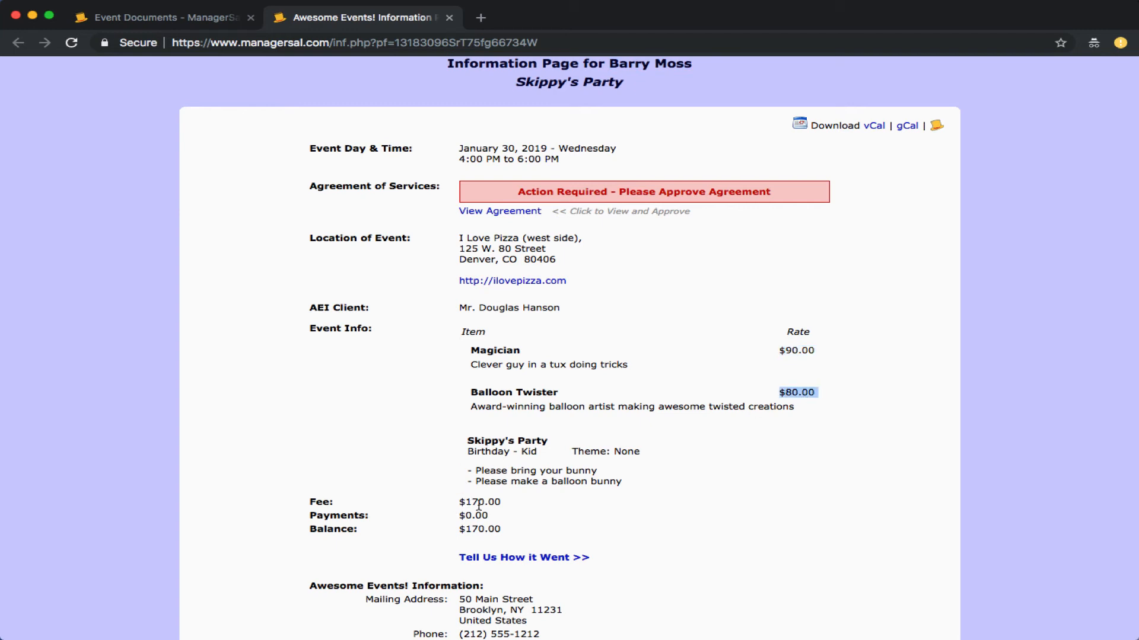
drag(453, 501, 531, 505)
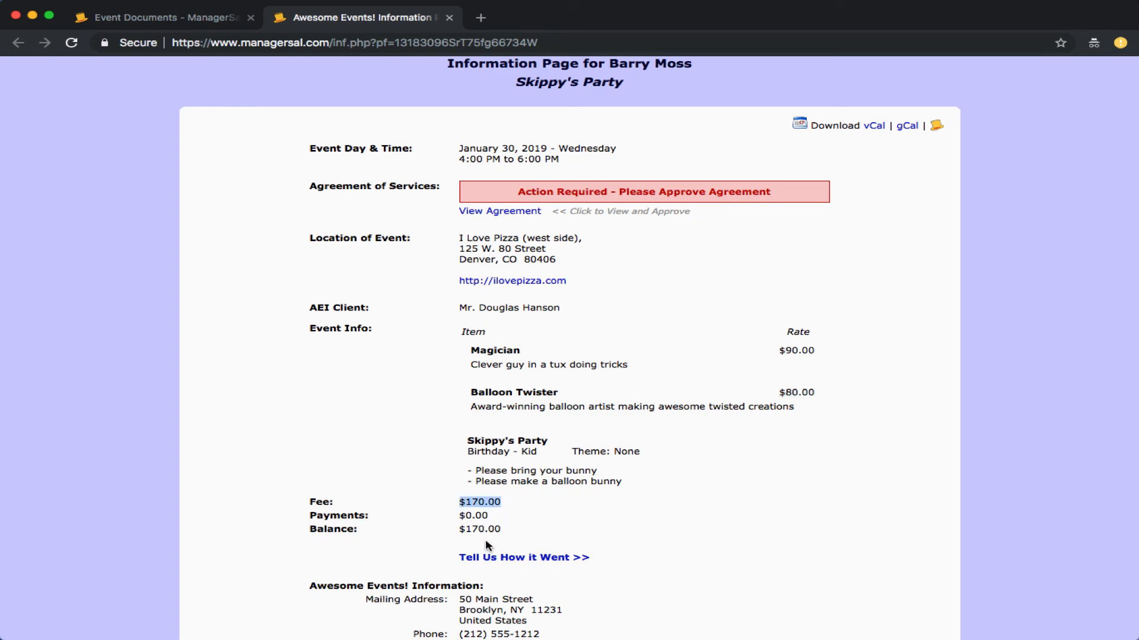
scroll(485, 541, down, 3)
scroll(485, 541, up, 4)
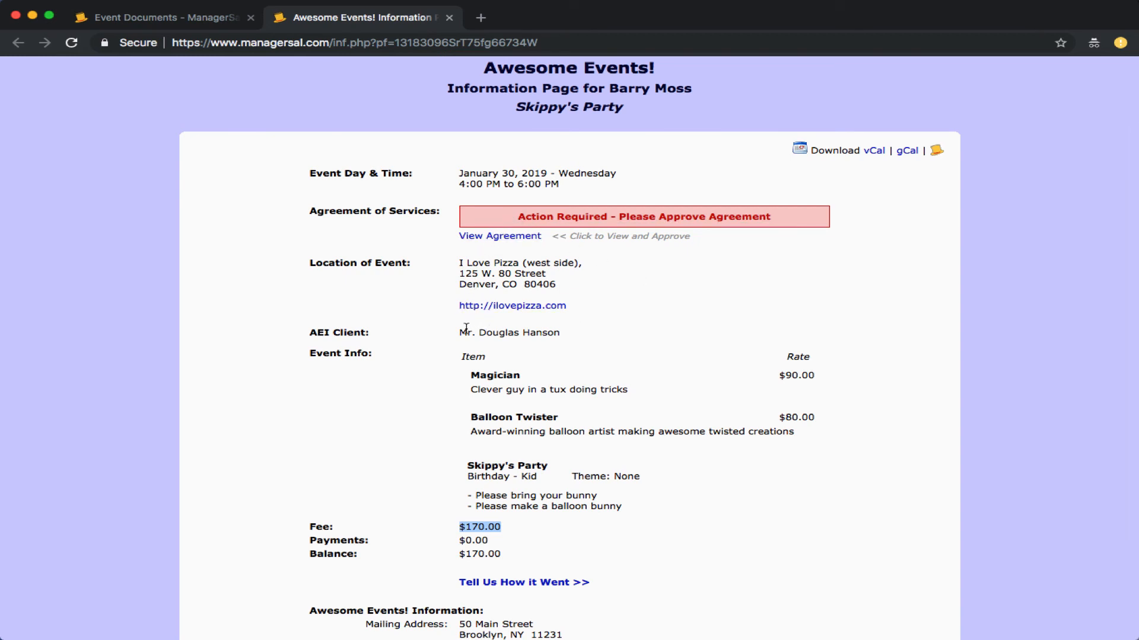
drag(461, 332, 569, 332)
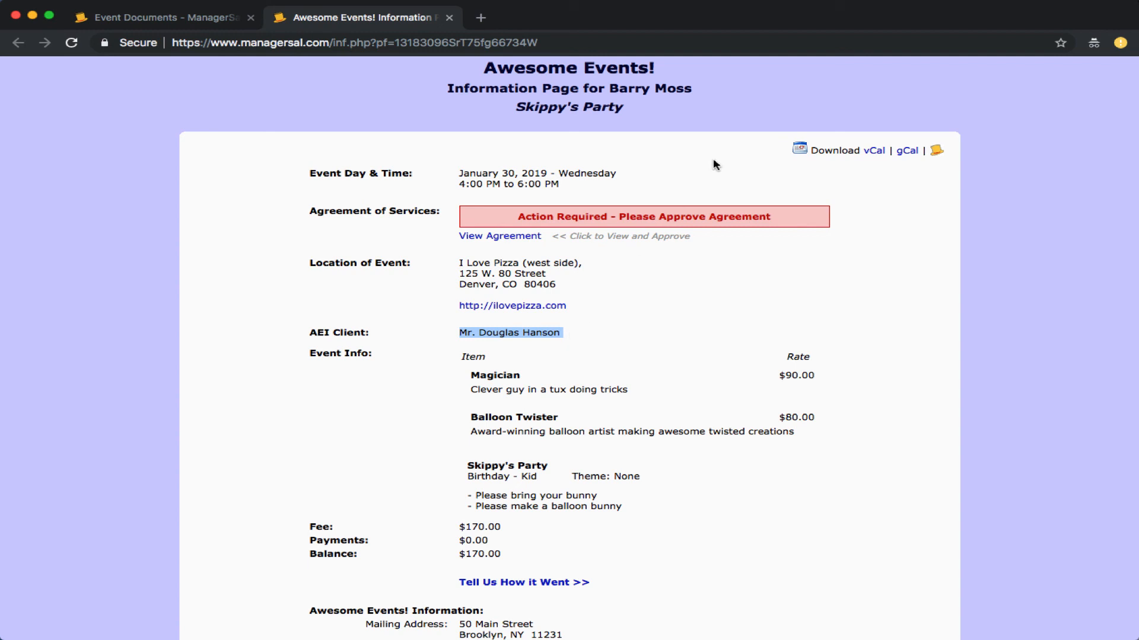
click(717, 3)
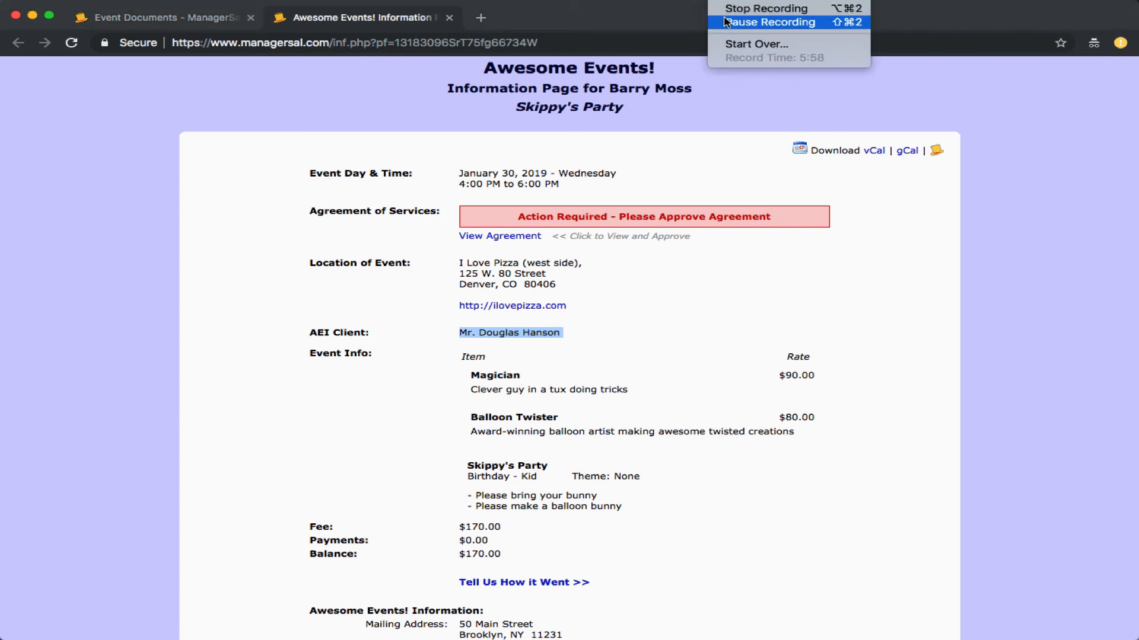